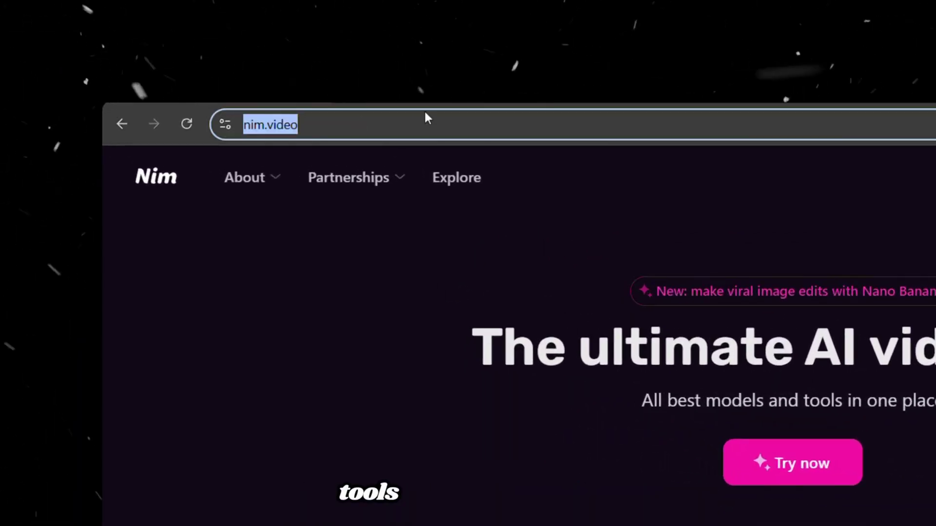
Step: Load nim.video in the browser to reach the Explore feed
{"action": "type", "text": "nim"}
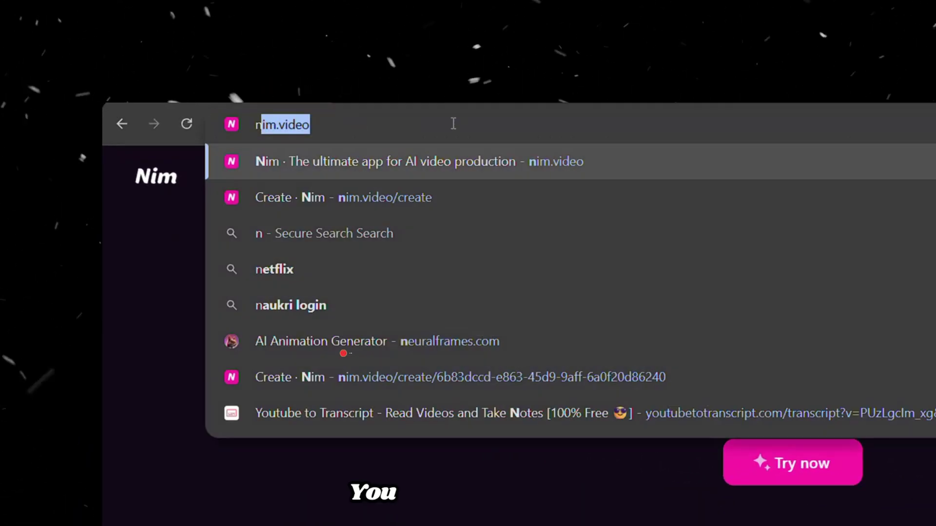
{"action": "type", "text": ".video"}
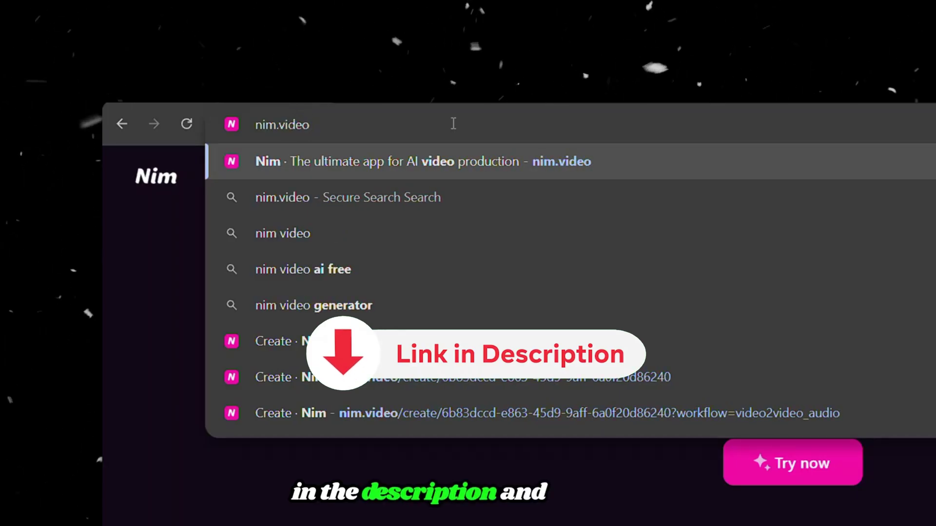
{"action": "key", "text": "Return"}
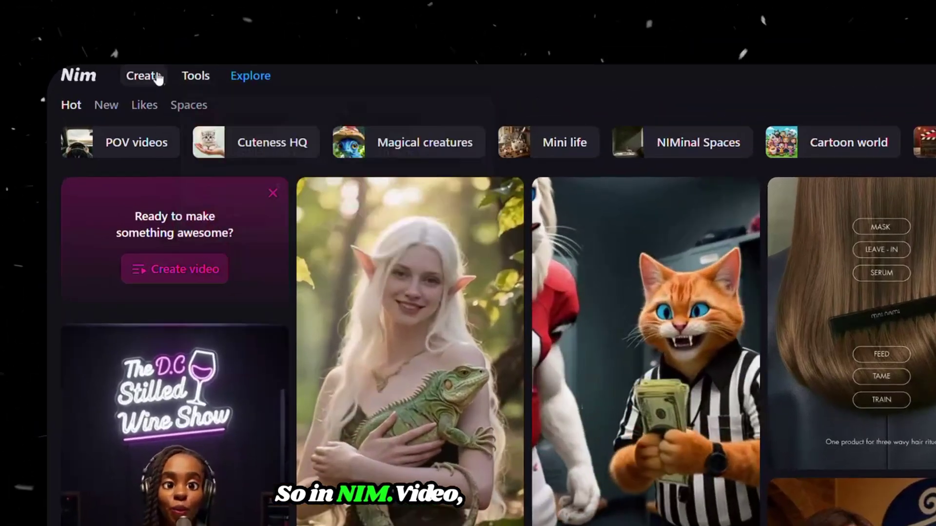
Step: On the Create page, paste the denim-jacket man's messy New York kitchen prompt and review it
{"action": "left_click", "coordinate": [109, 42]}
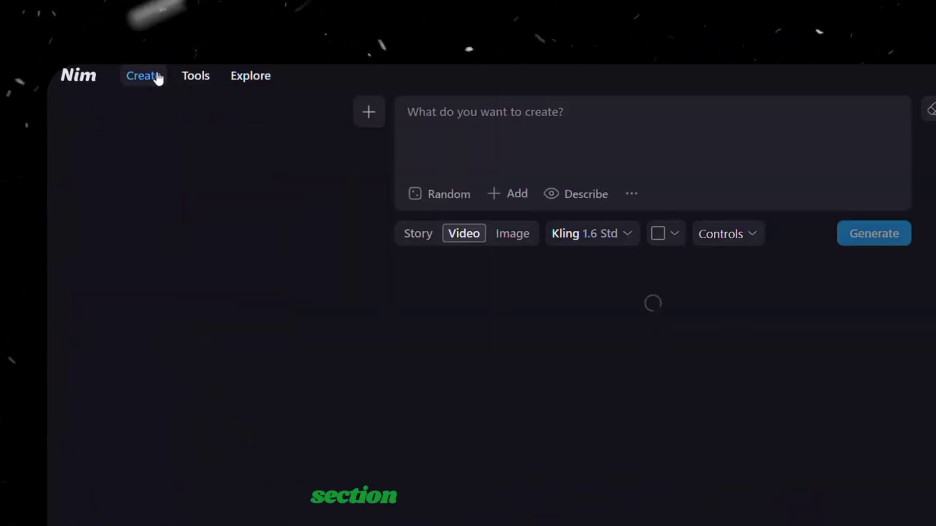
{"action": "type", "text": "A man in a denim jacket is sitting at a small kitchen table inside a messy New York apartment. The table has old newspapers, an empty coffee mug, and a half eaten bagel on it. There’s a cat sleeping on the windowsill, and outside the window, you can see a bear. His roommate walks in wearing a bathrobe and sunglasses."}
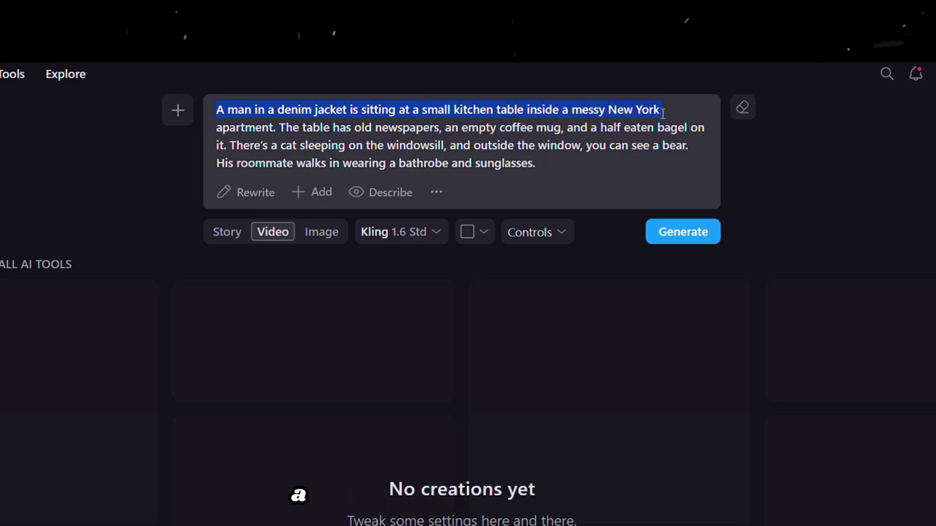
{"action": "left_click_drag", "start_coordinate": [280, 129], "coordinate": [390, 131]}
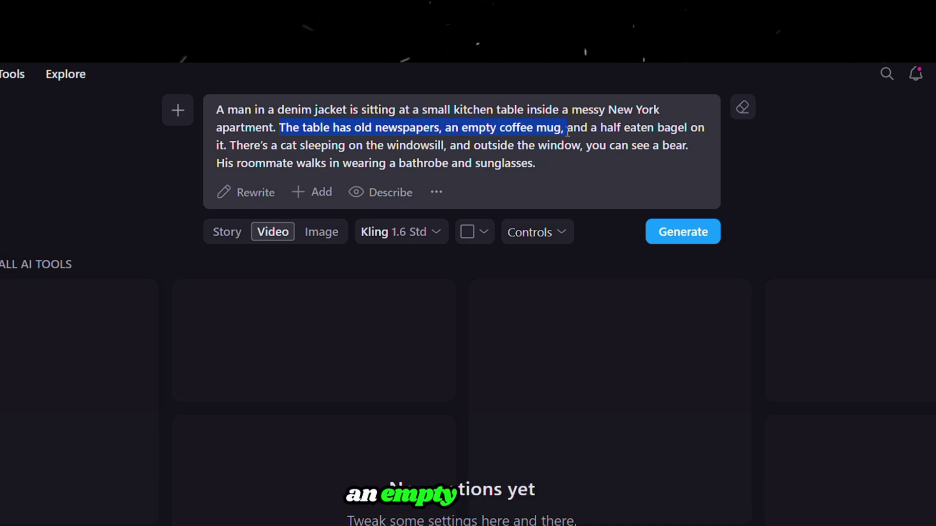
{"action": "left_click_drag", "start_coordinate": [682, 140], "coordinate": [255, 149]}
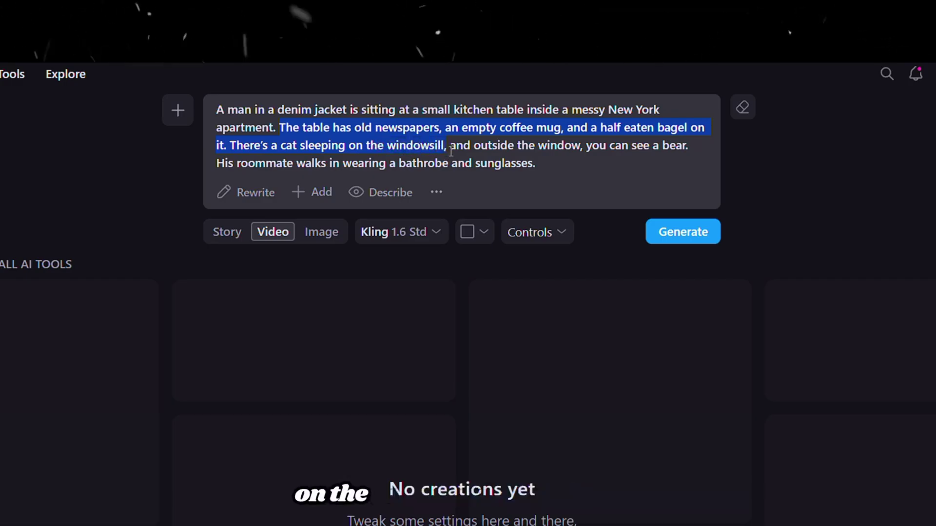
{"action": "left_click", "coordinate": [700, 147]}
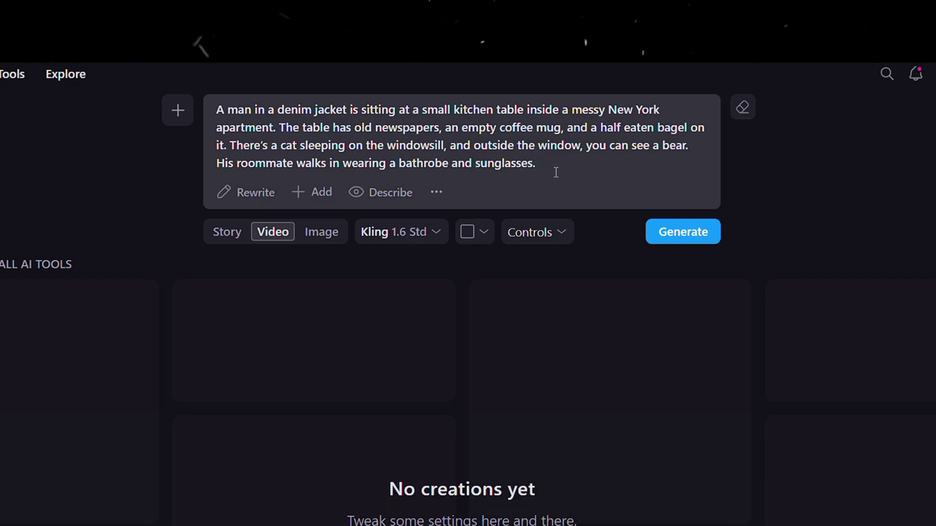
Step: Keep Kling as the video model and set the aspect ratio to 16:9
{"action": "left_click", "coordinate": [437, 193]}
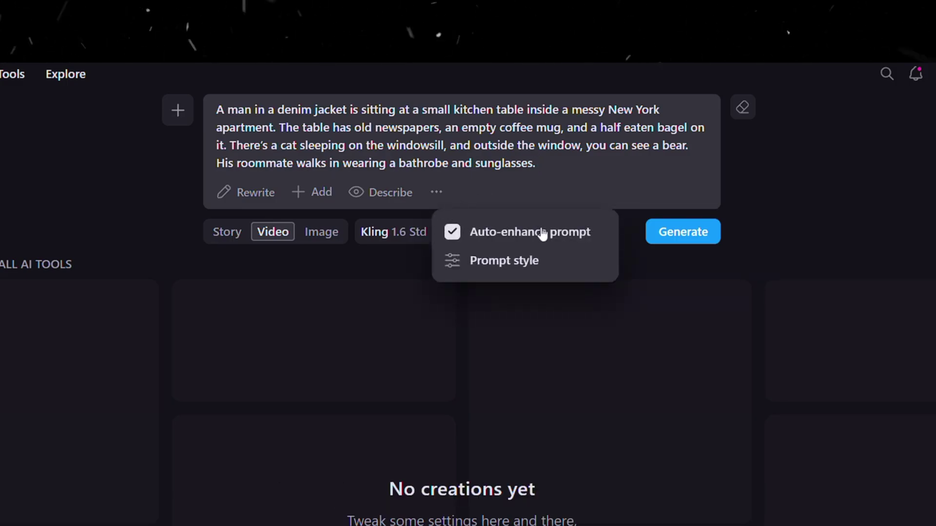
{"action": "left_click", "coordinate": [548, 181]}
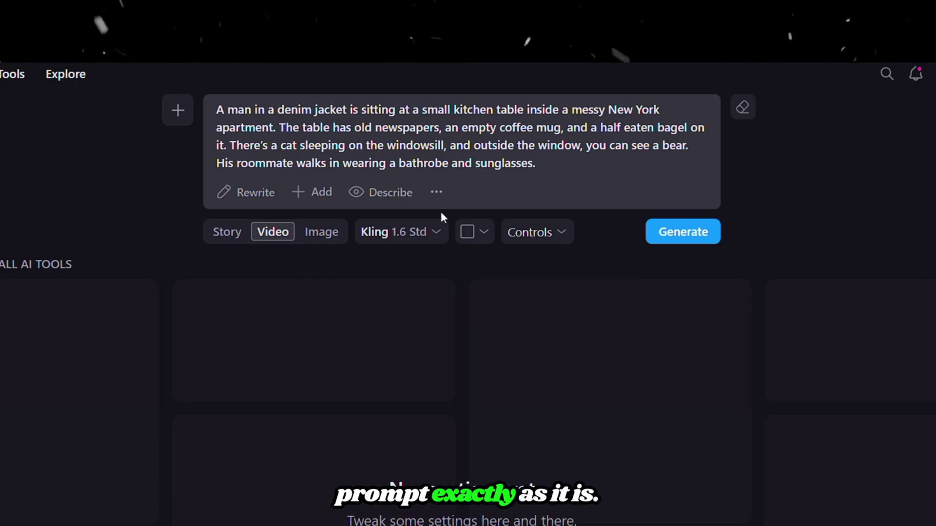
{"action": "left_click", "coordinate": [405, 234]}
{"action": "left_click", "coordinate": [248, 389]}
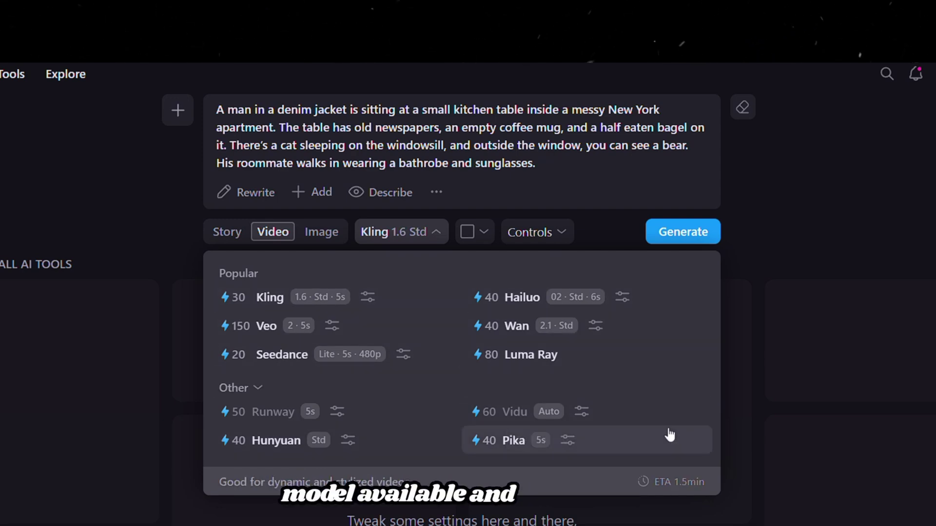
{"action": "left_click", "coordinate": [270, 299]}
{"action": "left_click", "coordinate": [482, 237]}
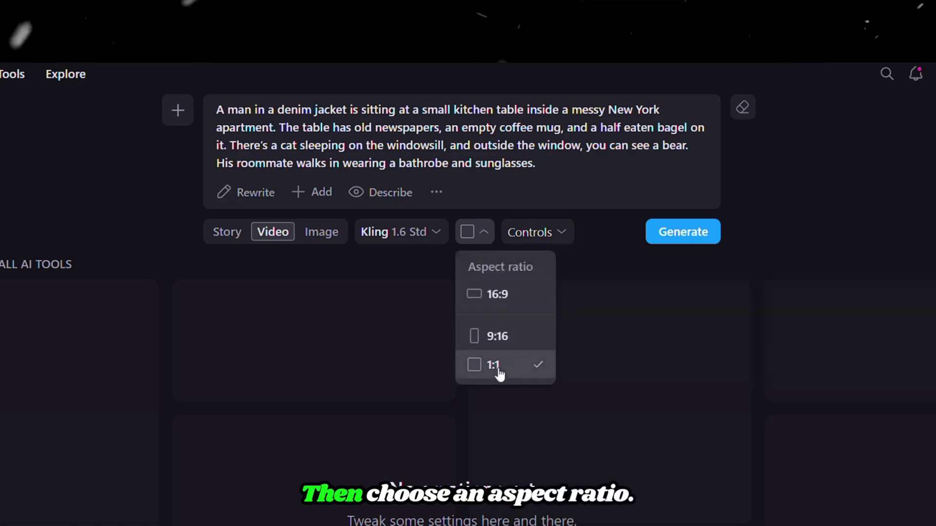
{"action": "left_click", "coordinate": [505, 298]}
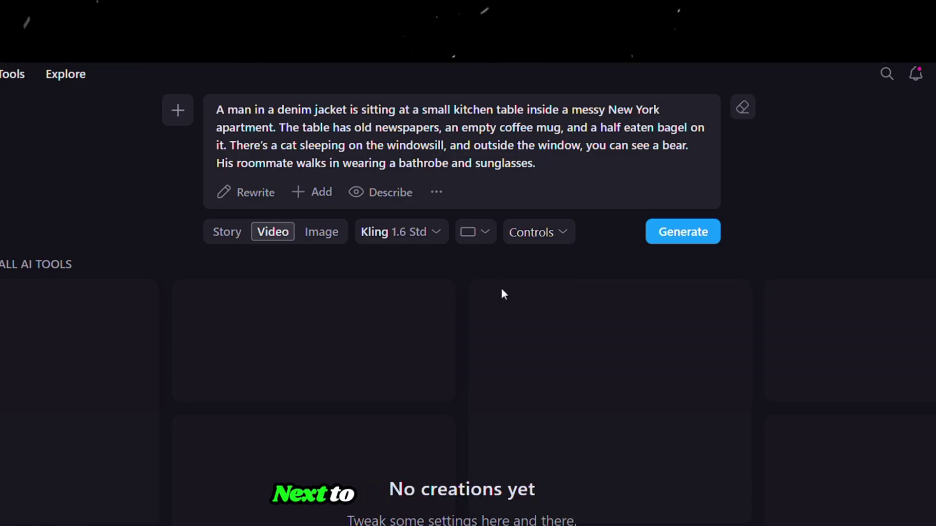
Step: In the Kling generation settings, choose version 2.1 at Master quality
{"action": "left_click", "coordinate": [539, 232]}
{"action": "left_click", "coordinate": [296, 213]}
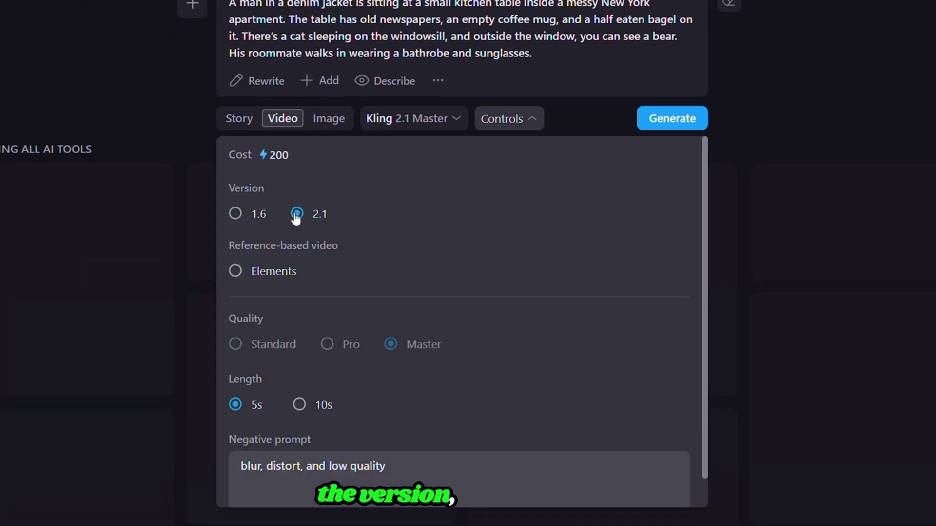
{"action": "left_click", "coordinate": [236, 215]}
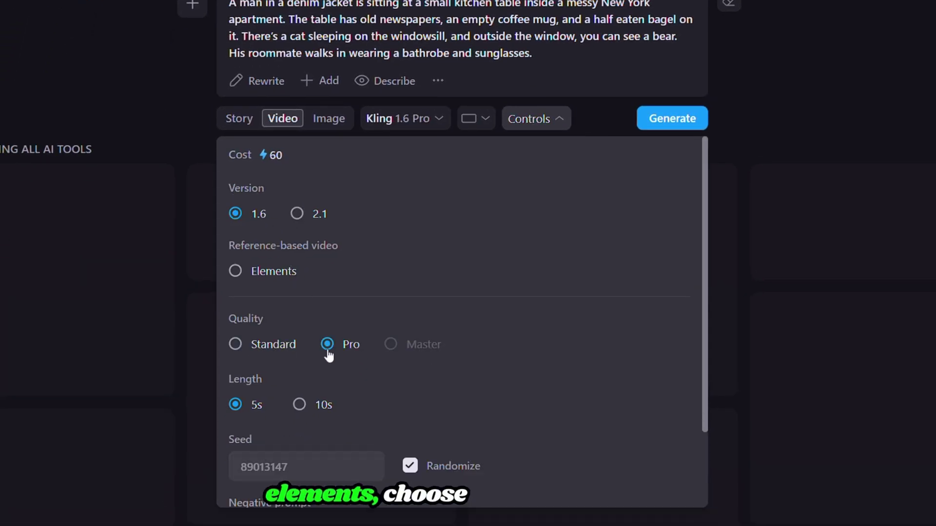
{"action": "left_click", "coordinate": [232, 355]}
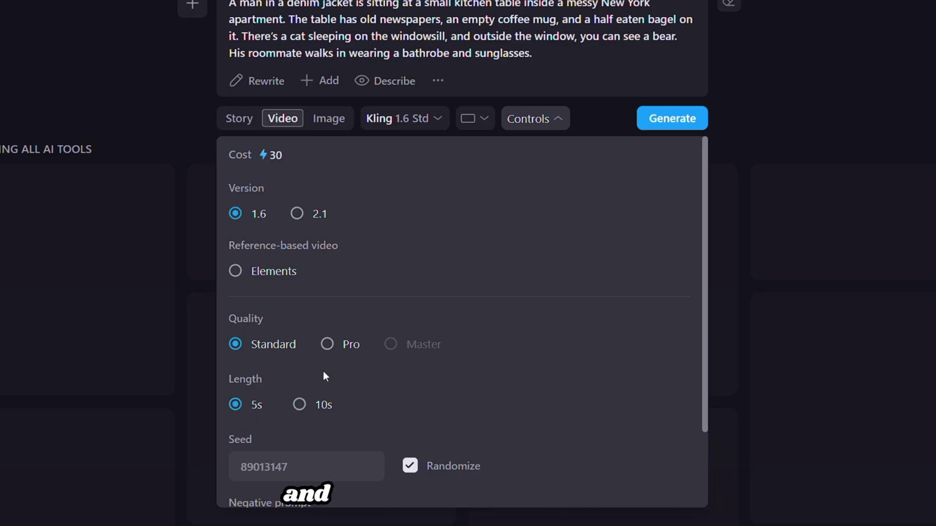
{"action": "scroll", "coordinate": [326, 376], "scroll_direction": "down", "scroll_amount": 2}
{"action": "scroll", "coordinate": [299, 234], "scroll_direction": "up", "scroll_amount": 2}
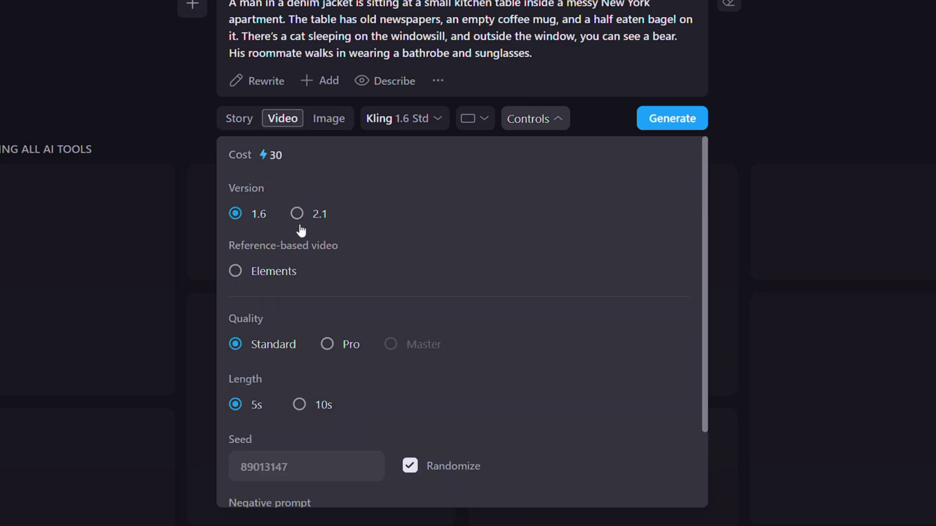
{"action": "left_click", "coordinate": [297, 213]}
{"action": "scroll", "coordinate": [367, 371], "scroll_direction": "down", "scroll_amount": 1}
{"action": "left_click", "coordinate": [558, 125]}
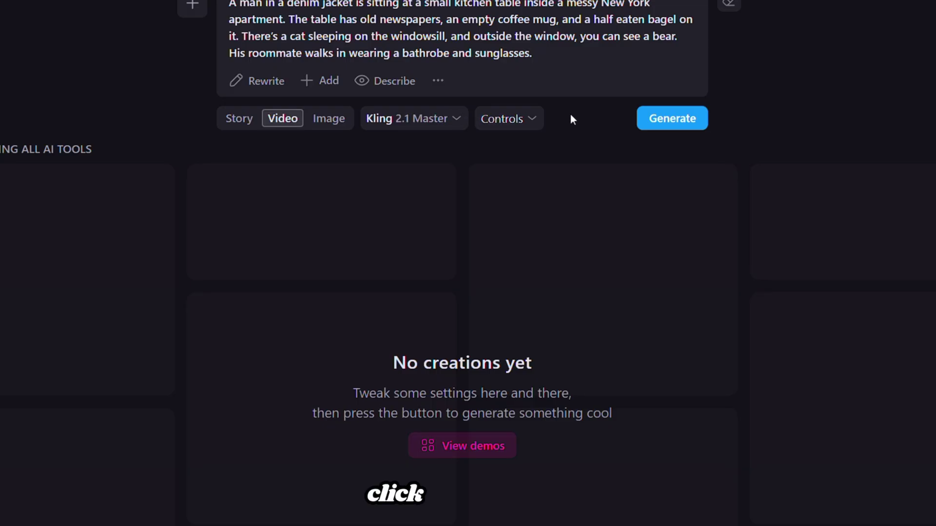
Step: Generate the Kling 2.1 clip and watch the 5-second 1920×1080 result in its detail view
{"action": "left_click", "coordinate": [668, 127]}
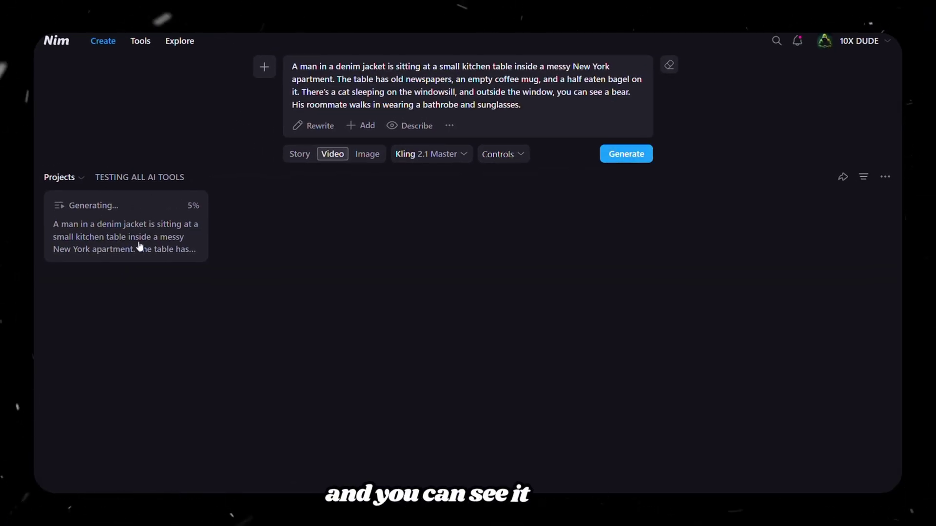
{"action": "left_click", "coordinate": [129, 233]}
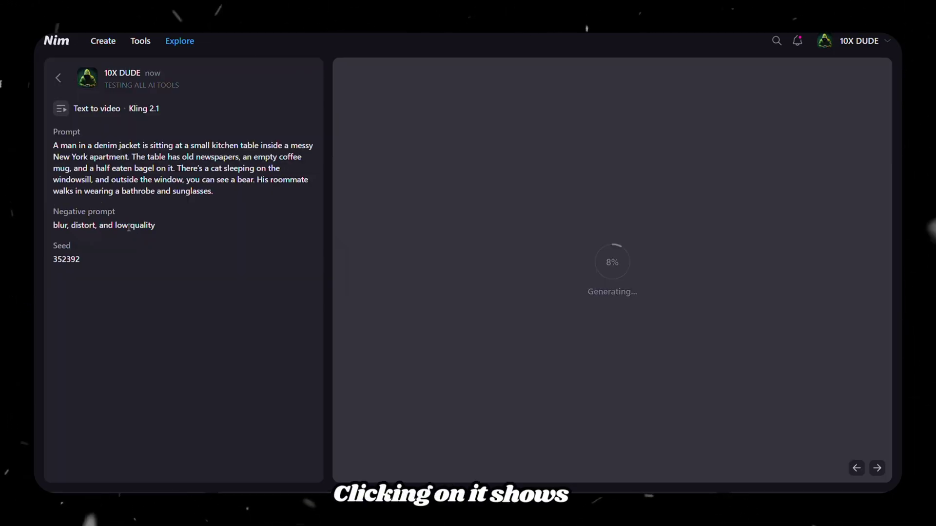
{"action": "left_click", "coordinate": [44, 147]}
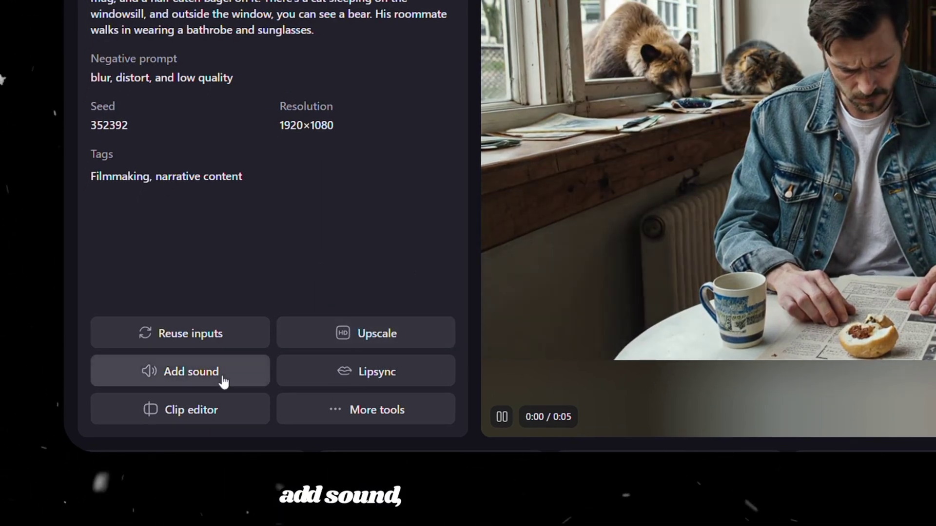
Step: Add an AI-written sound, 'Soft morning sounds, gentle chatter, rustle of paper.', to the kitchen clip
{"action": "left_click", "coordinate": [383, 413]}
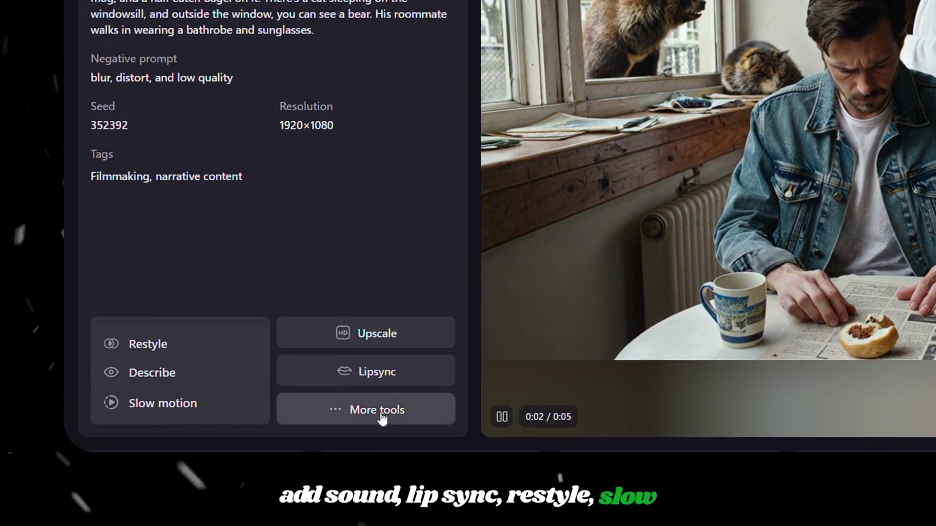
{"action": "left_click", "coordinate": [253, 288]}
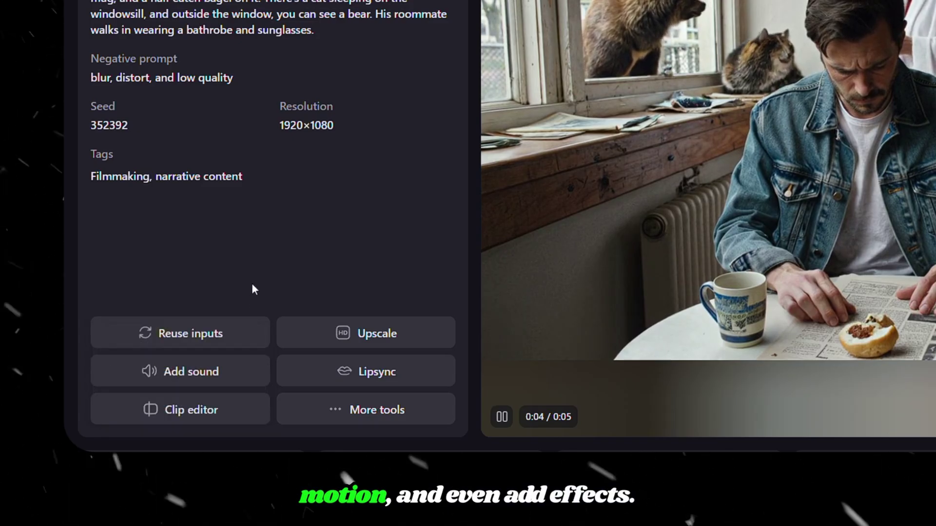
{"action": "left_click", "coordinate": [203, 383]}
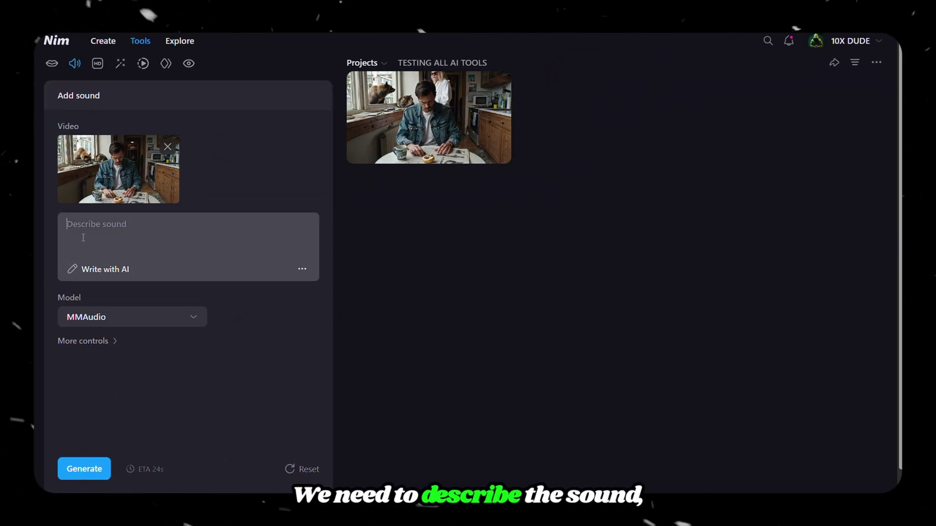
{"action": "left_click", "coordinate": [96, 276]}
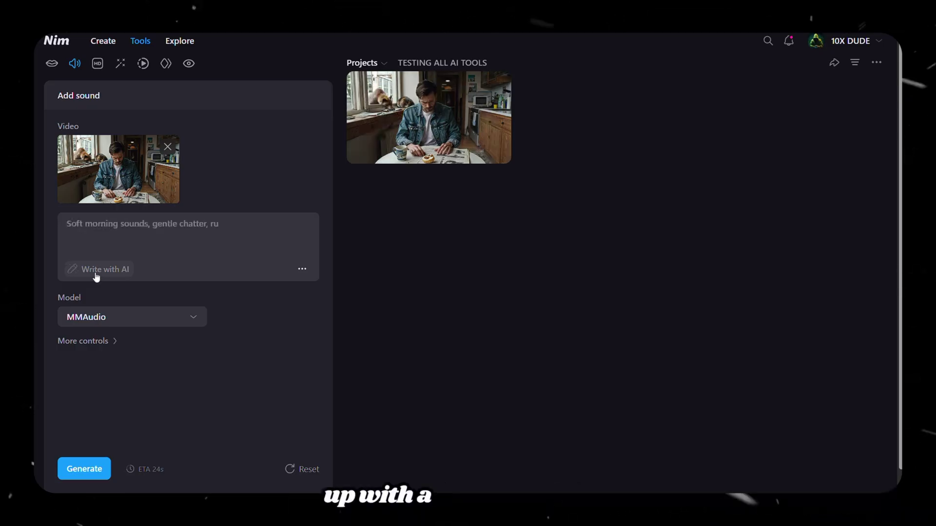
{"action": "left_click", "coordinate": [96, 469]}
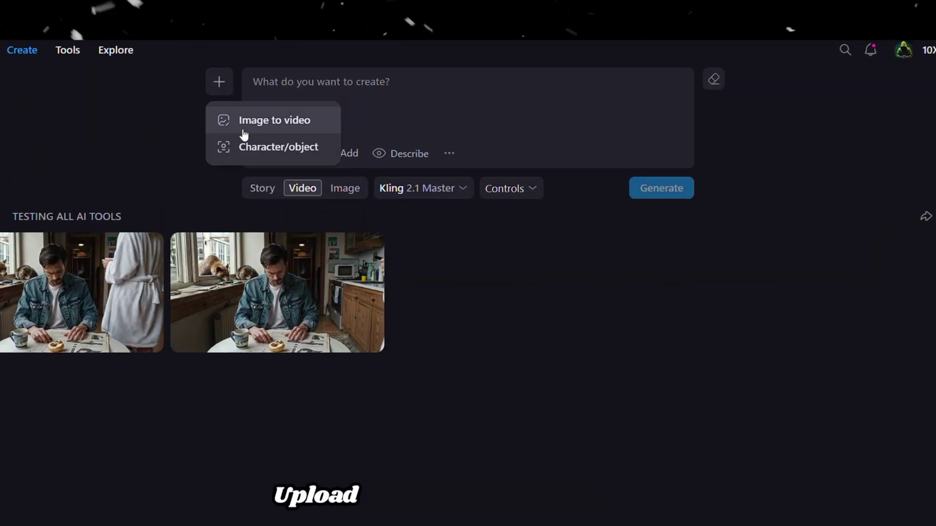
Step: Attach the street-scene test image and paste the fast-zoom prompt about the scared girl
{"action": "left_click", "coordinate": [250, 125]}
{"action": "double_click", "coordinate": [106, 151]}
{"action": "left_click", "coordinate": [334, 115]}
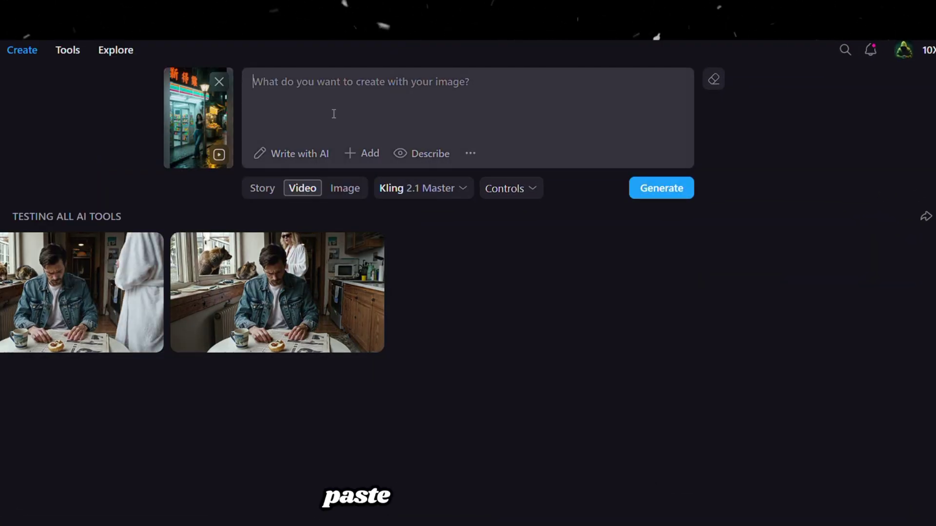
{"action": "type", "text": "Fast zoom up to the girl’s face, showing a very scared and surprised expression. She then turns around, starts running away towards the background, trying to escape. The camera follows her as she runs down the street at night. High action, shaky, cinematic."}
Step: Review the pasted prompt and confirm the Kling 2.1 Master generation settings
{"action": "left_click_drag", "start_coordinate": [253, 83], "coordinate": [327, 88]}
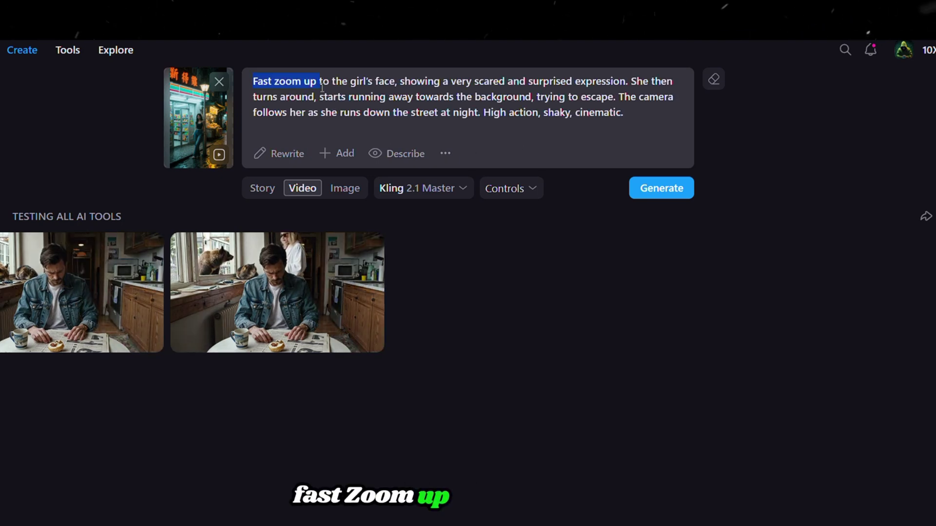
{"action": "left_click_drag", "start_coordinate": [394, 89], "coordinate": [431, 88]}
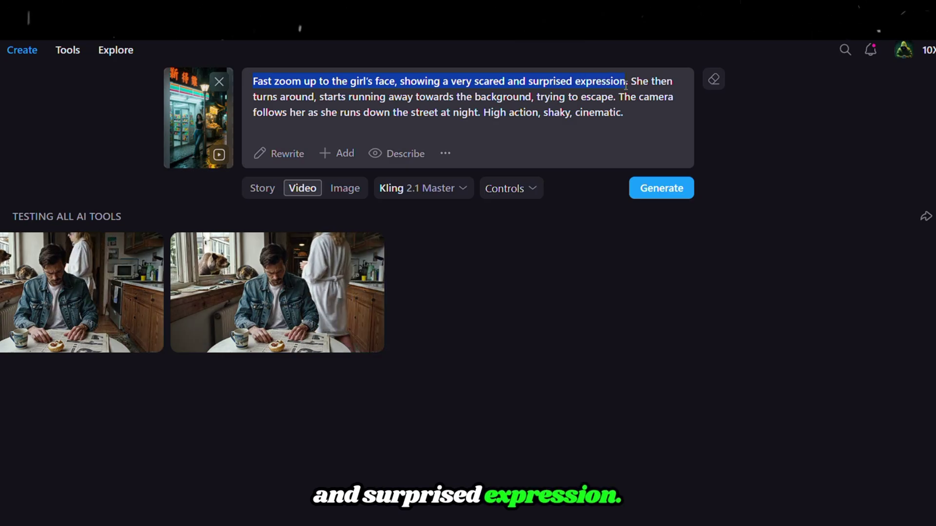
{"action": "left_click_drag", "start_coordinate": [627, 84], "coordinate": [648, 86]}
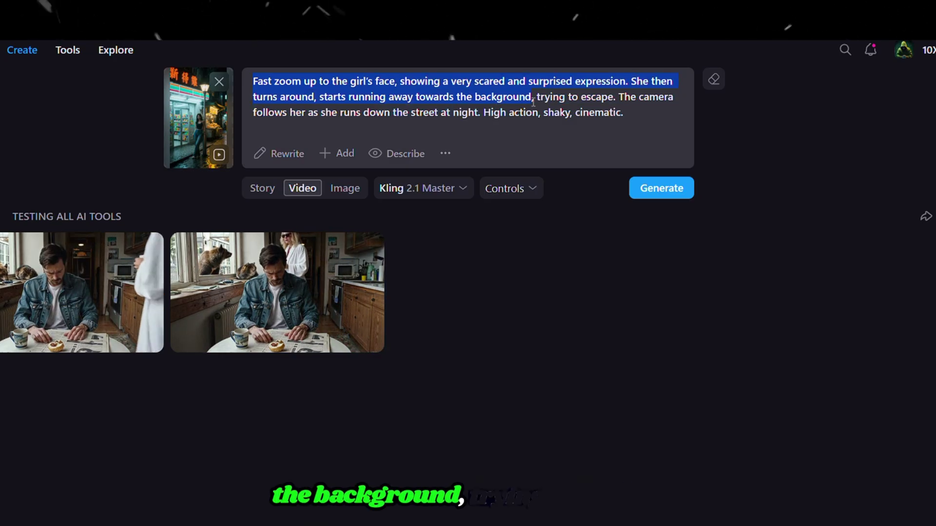
{"action": "left_click_drag", "start_coordinate": [625, 100], "coordinate": [618, 97]}
{"action": "key", "text": "ctrl+c"}
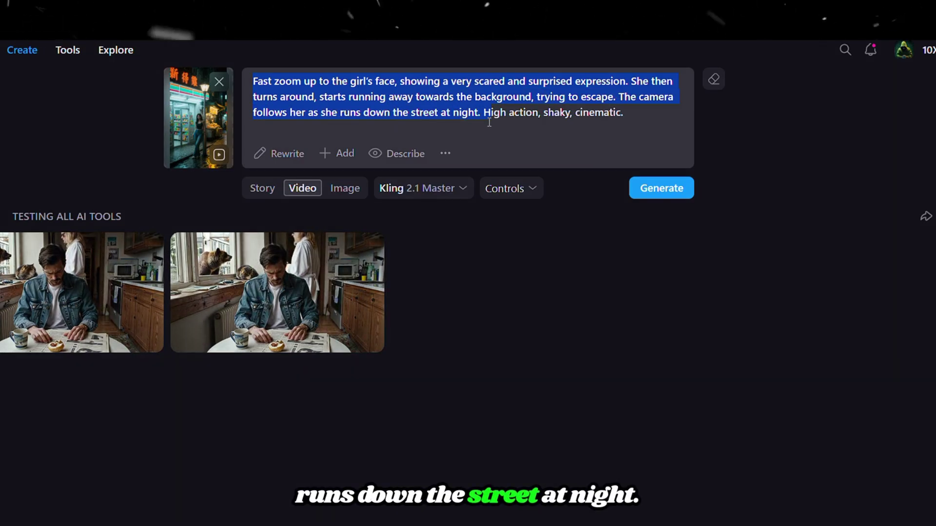
{"action": "left_click", "coordinate": [640, 116]}
{"action": "left_click", "coordinate": [447, 189]}
{"action": "left_click", "coordinate": [397, 244]}
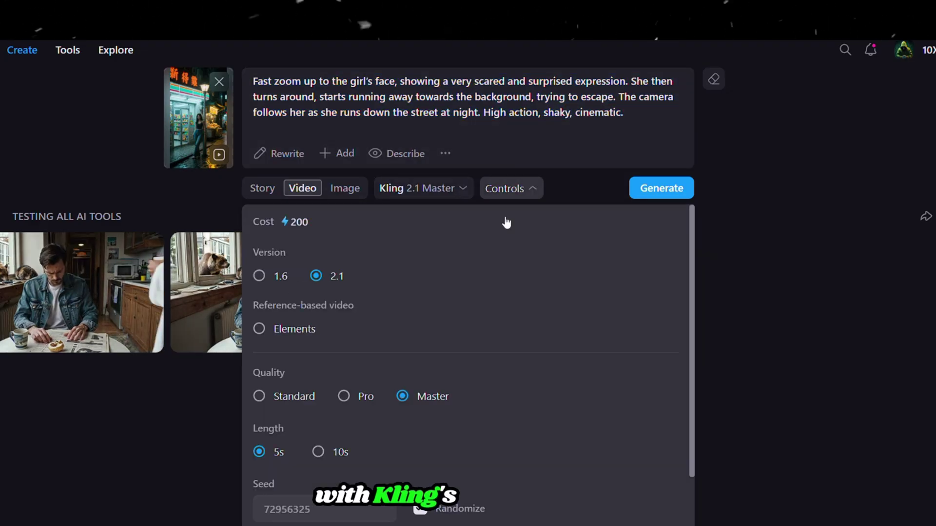
{"action": "left_click", "coordinate": [573, 183]}
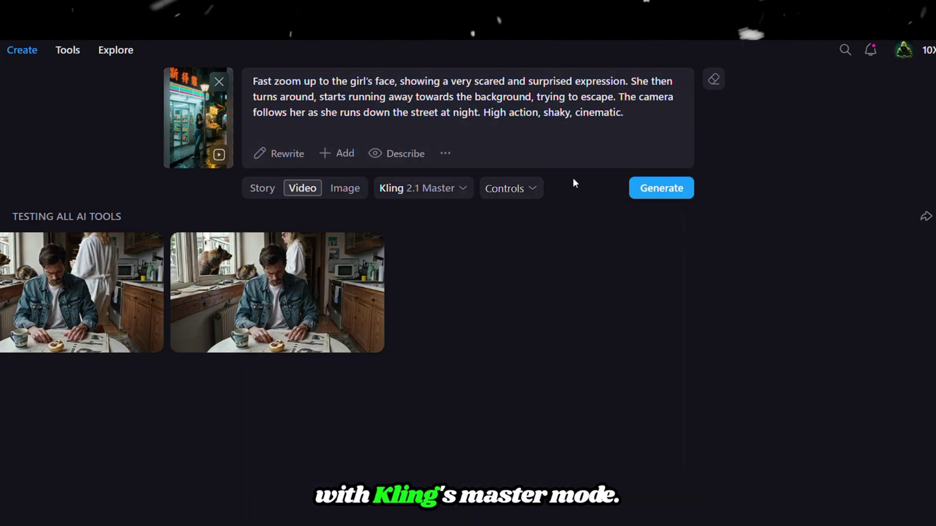
Step: Render the Kling 2.1 Master clip of the girl fleeing down the neon night street
{"action": "left_click", "coordinate": [674, 200]}
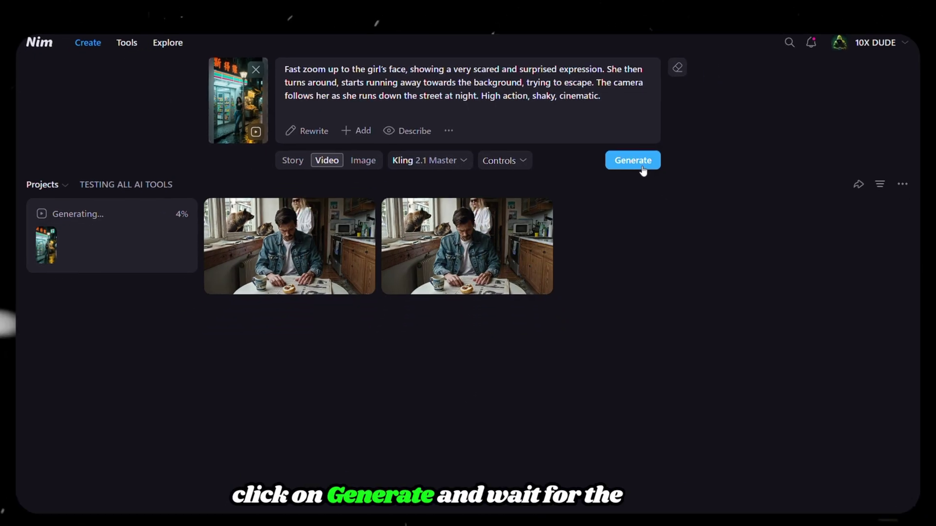
{"action": "left_click", "coordinate": [49, 273]}
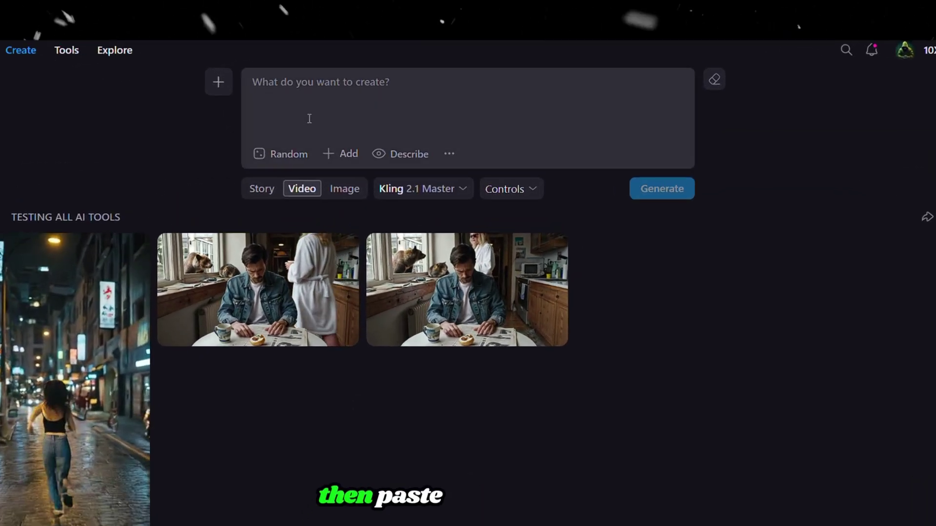
Step: Paste the denim-jacket kitchen prompt, switch to Hailuo 02 at Pro quality, and generate
{"action": "left_click", "coordinate": [352, 77]}
{"action": "type", "text": "A man in a denim jacket is sitting at a small kitchen table inside a messy New York apartment. The table has old newspapers, an empty coffee mug, and a half eaten bagel on it. There’s a cat sleeping on the windowsill, and outside the window, you can see a bear. His roommate walks in wearing a bathrobe and sunglasses."}
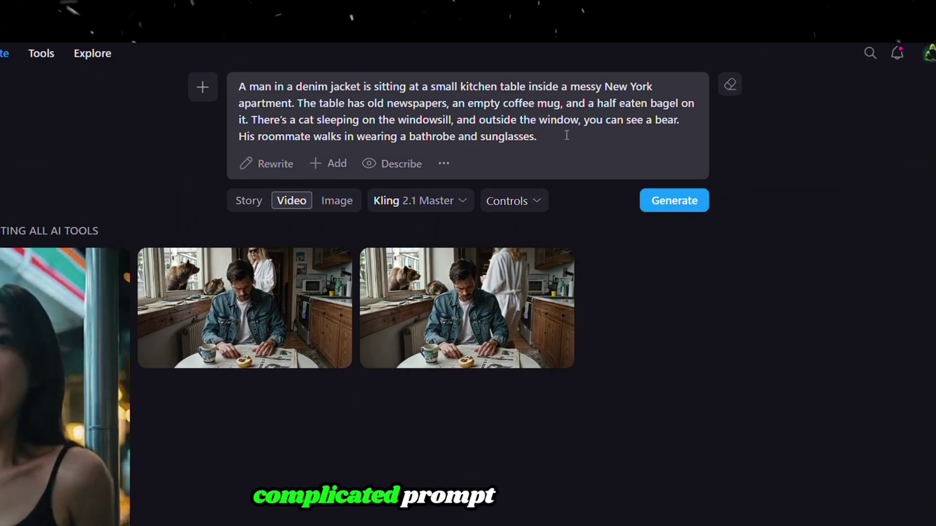
{"action": "left_click", "coordinate": [443, 165]}
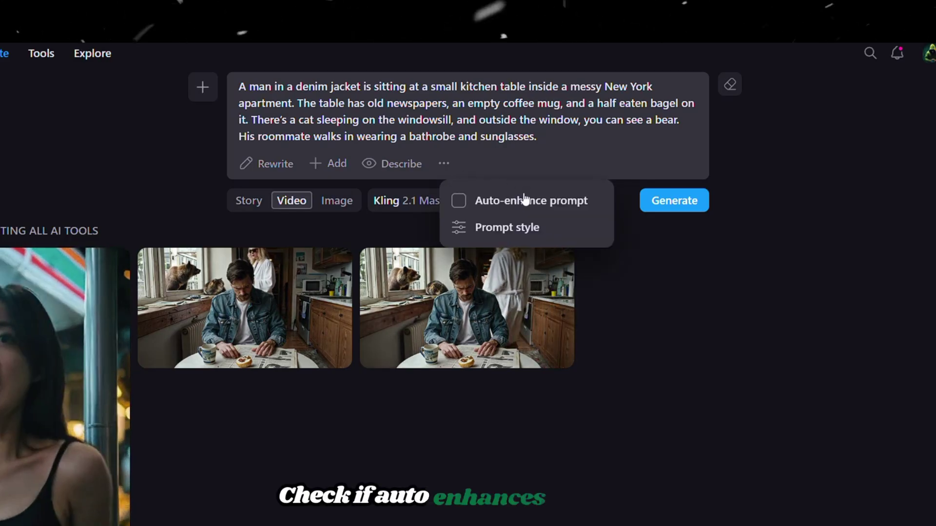
{"action": "left_click", "coordinate": [443, 203]}
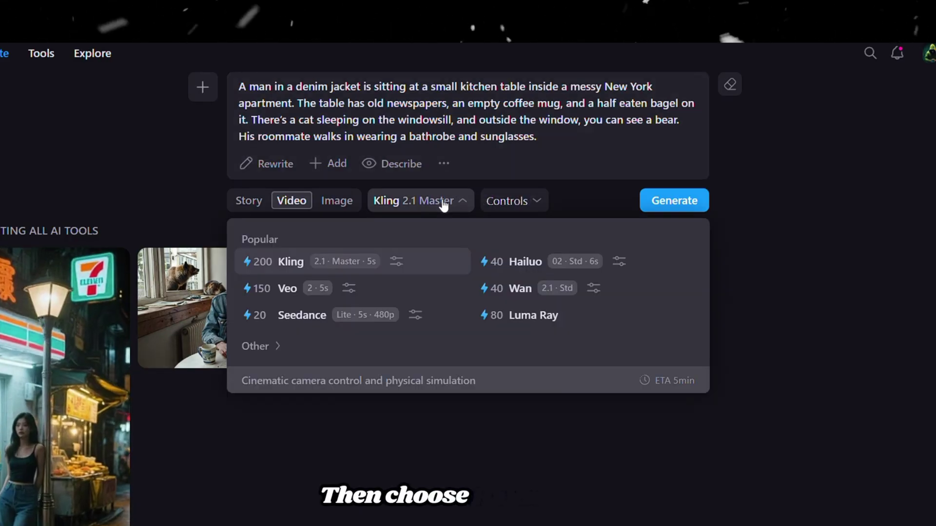
{"action": "left_click", "coordinate": [526, 262]}
{"action": "left_click", "coordinate": [505, 204]}
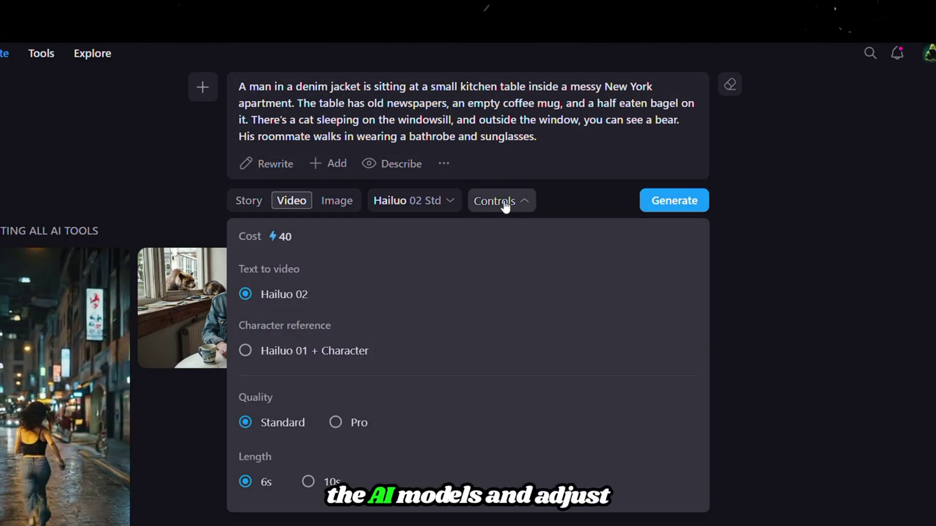
{"action": "left_click", "coordinate": [337, 423]}
{"action": "left_click", "coordinate": [579, 204]}
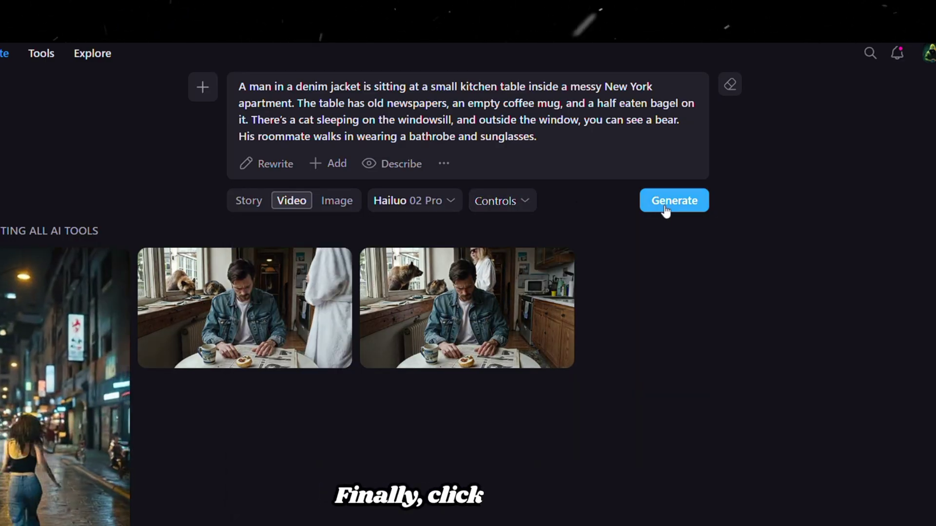
{"action": "left_click", "coordinate": [669, 202]}
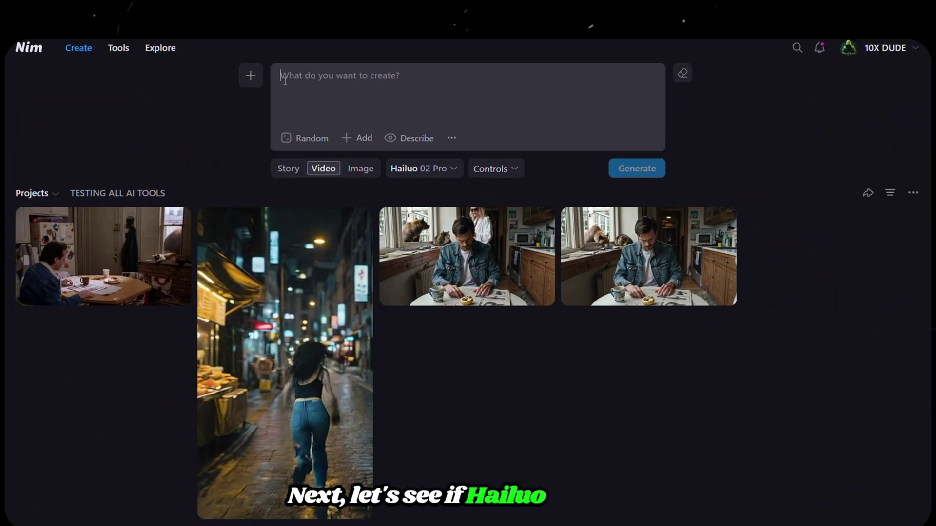
Step: Attach the street-scene test image for image-to-video and generate it with Hailuo 02 Pro
{"action": "left_click", "coordinate": [248, 75]}
{"action": "left_click", "coordinate": [226, 152]}
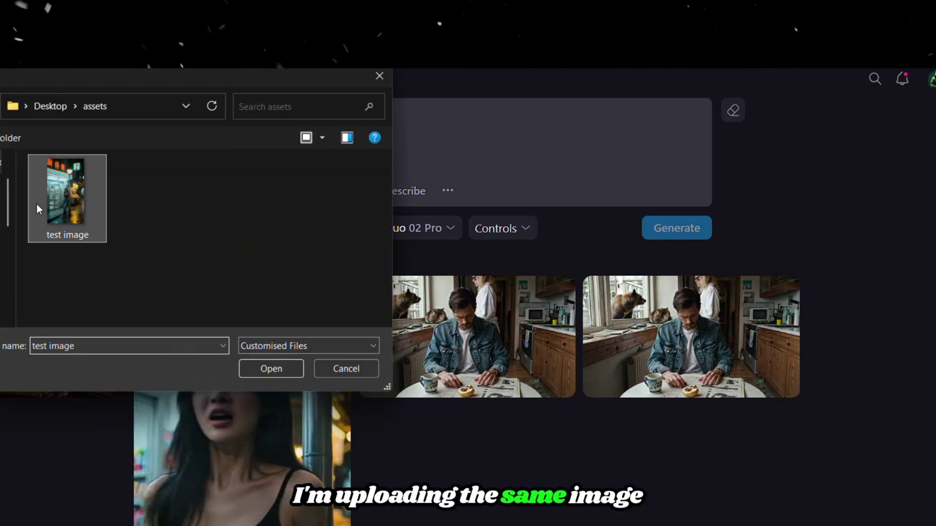
{"action": "double_click", "coordinate": [39, 204]}
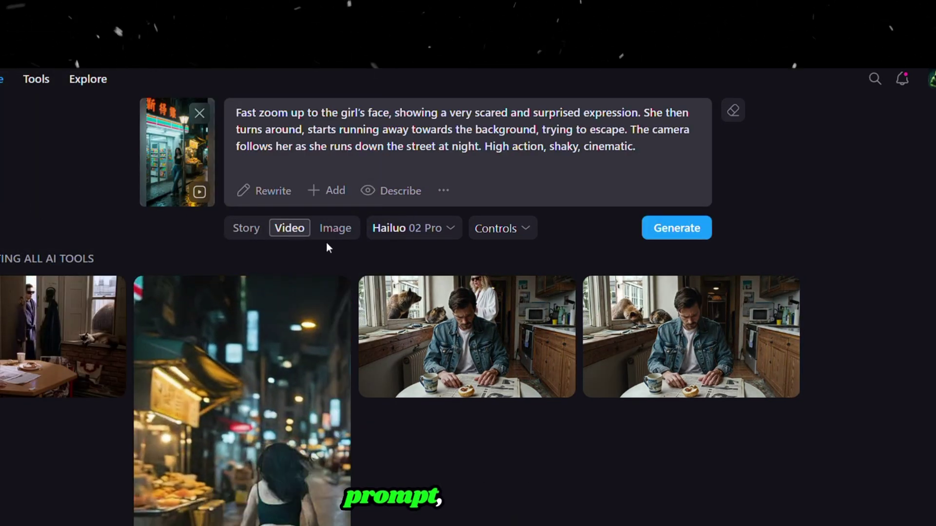
{"action": "left_click", "coordinate": [410, 228]}
{"action": "left_click", "coordinate": [500, 228]}
{"action": "left_click", "coordinate": [656, 231]}
{"action": "left_click", "coordinate": [655, 231]}
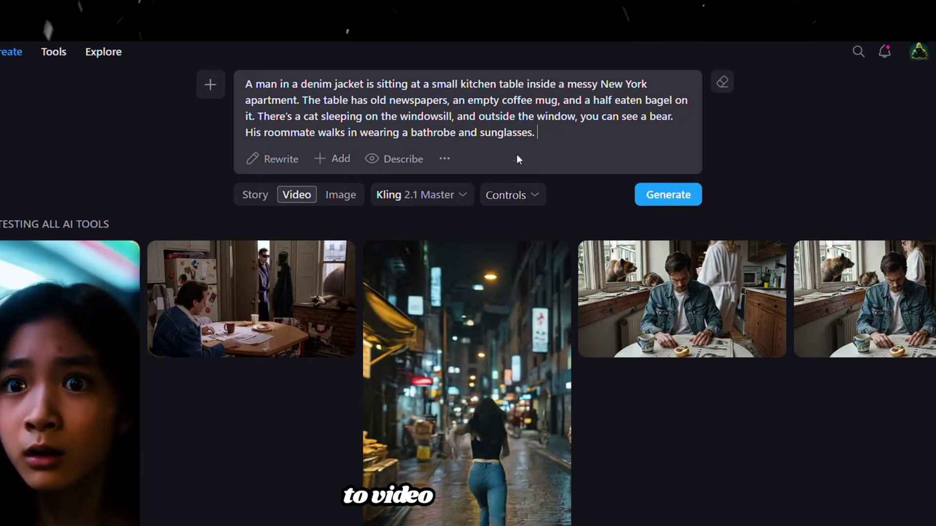
Step: Switch to Veo 3 with Video + sound at 16:9 and generate the kitchen clip
{"action": "left_click", "coordinate": [435, 194]}
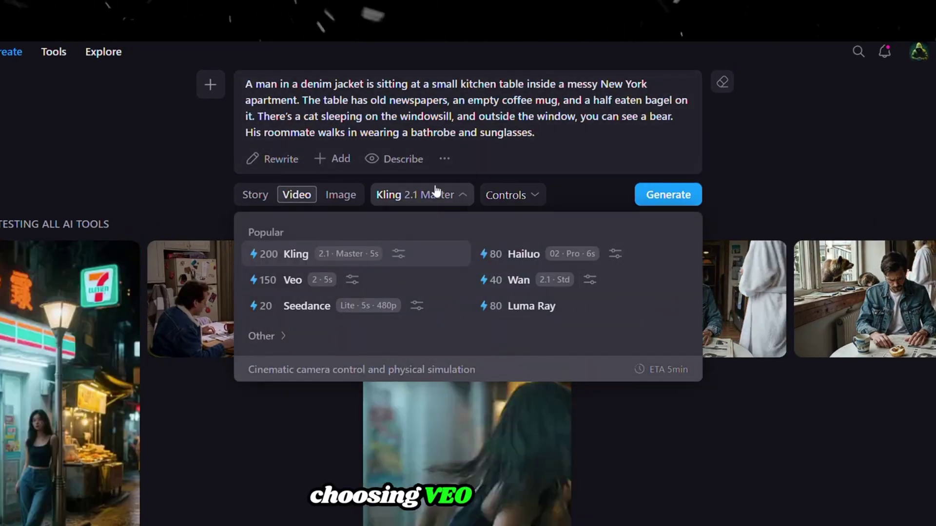
{"action": "left_click", "coordinate": [288, 278]}
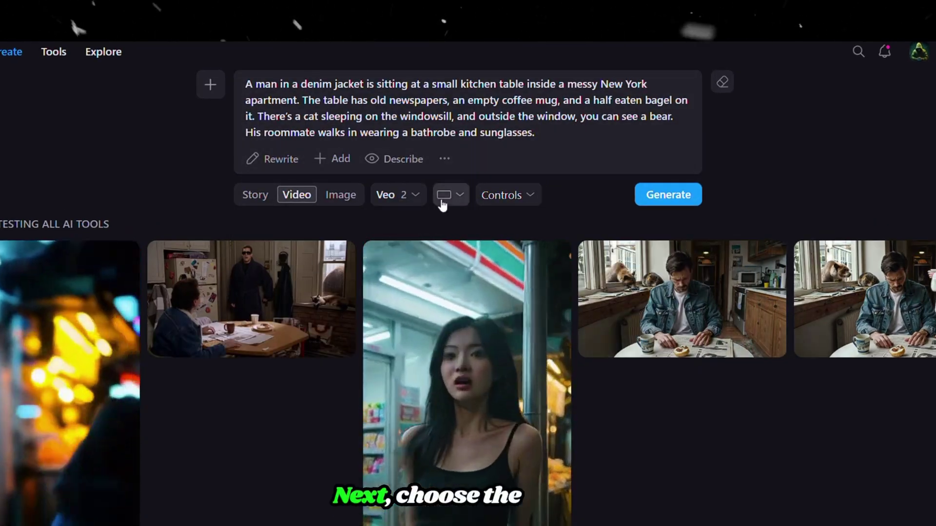
{"action": "left_click", "coordinate": [443, 201]}
{"action": "left_click", "coordinate": [443, 203]}
{"action": "left_click", "coordinate": [509, 201]}
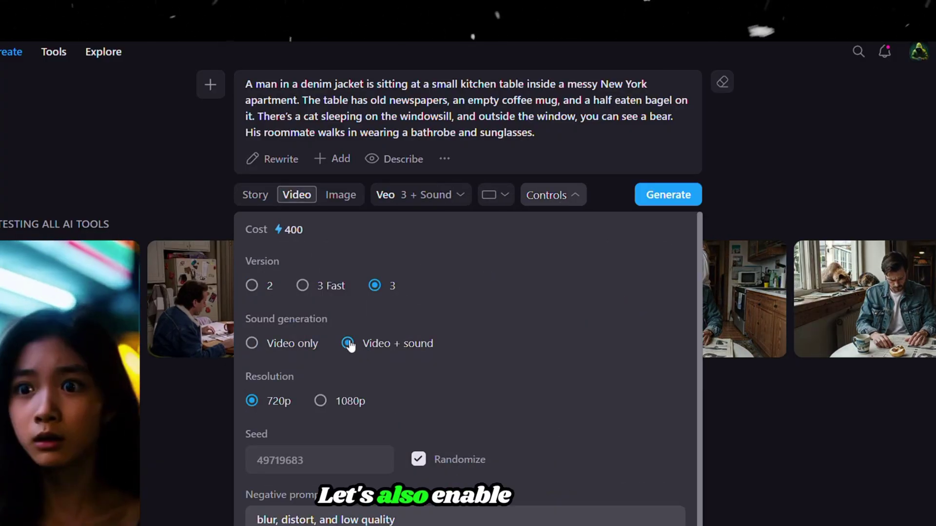
{"action": "scroll", "coordinate": [379, 377], "scroll_direction": "up", "scroll_amount": 1}
{"action": "left_click", "coordinate": [612, 197]}
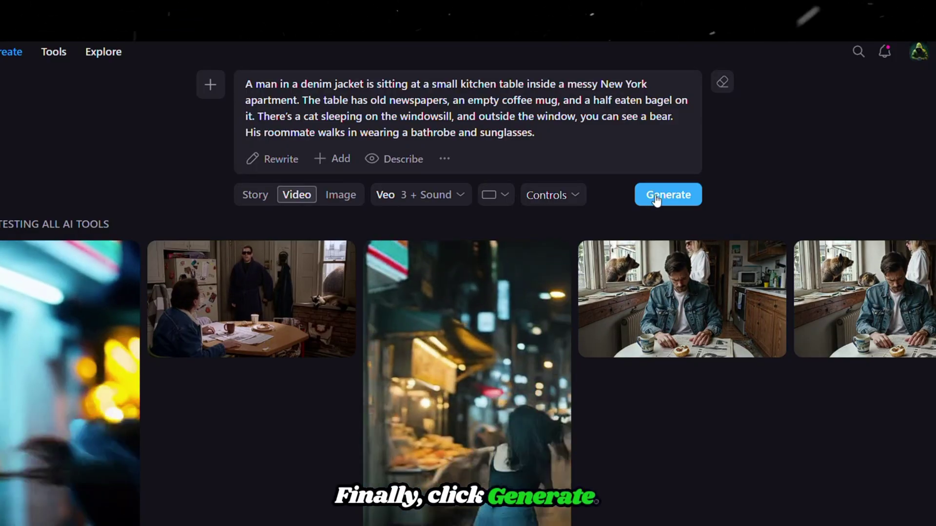
{"action": "left_click", "coordinate": [656, 200]}
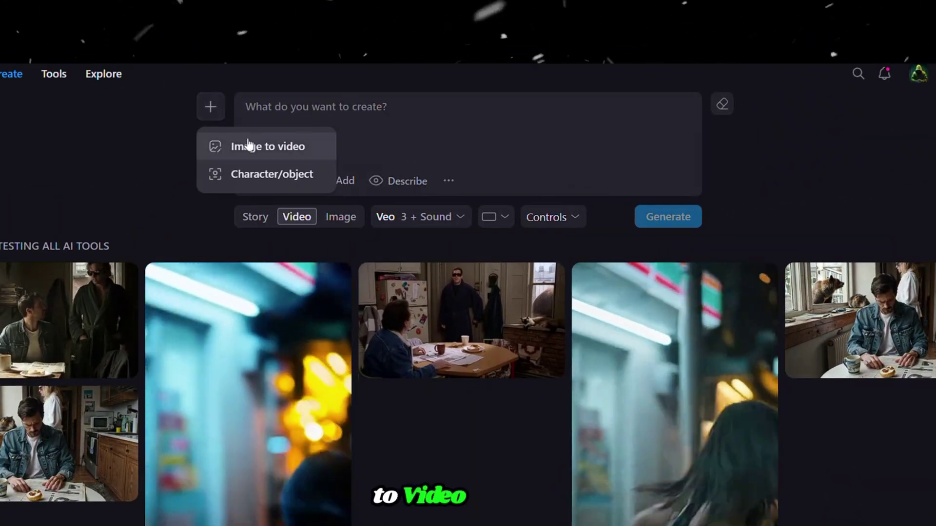
Step: Start an image-to-video from the street-scene test image with the fast-zoom prompt pasted
{"action": "left_click", "coordinate": [261, 127]}
{"action": "double_click", "coordinate": [95, 175]}
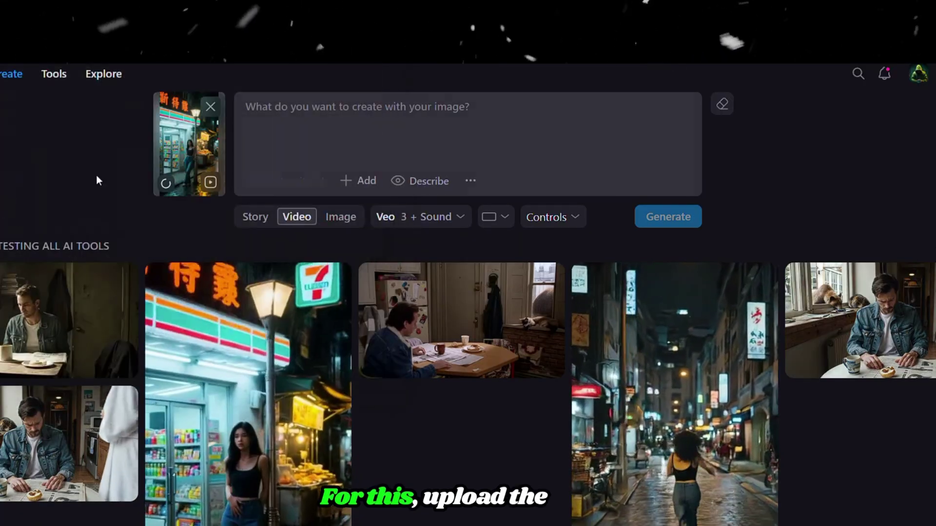
{"action": "left_click", "coordinate": [349, 130]}
{"action": "key", "text": "ctrl+v"}
Step: Keep Veo as the model, set vertical 9:16, check Controls, and generate
{"action": "left_click", "coordinate": [419, 217]}
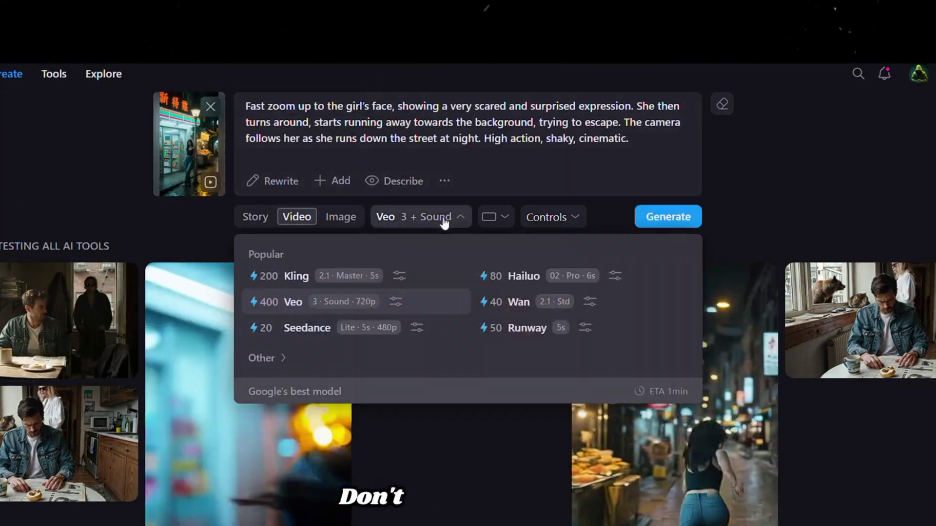
{"action": "left_click", "coordinate": [420, 216]}
{"action": "left_click", "coordinate": [496, 216]}
{"action": "left_click", "coordinate": [516, 311]}
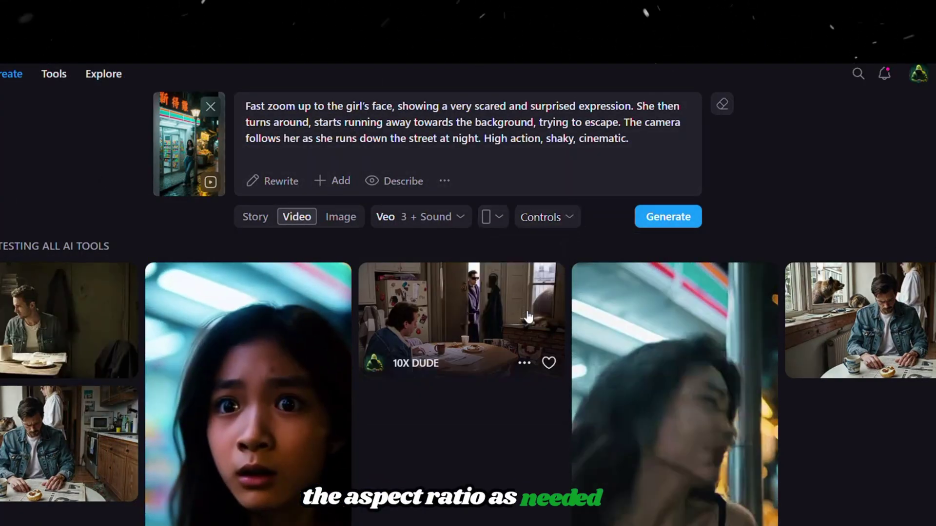
{"action": "left_click", "coordinate": [548, 217]}
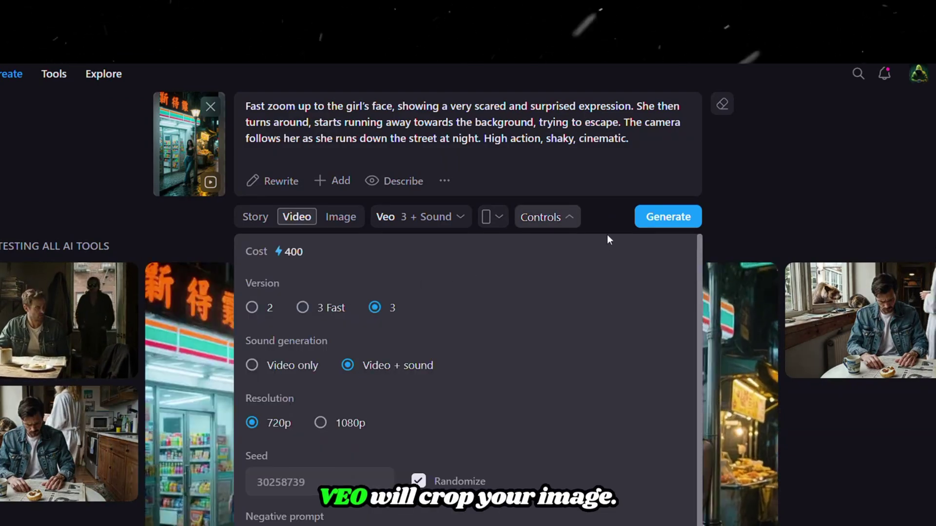
{"action": "left_click", "coordinate": [607, 230]}
{"action": "left_click", "coordinate": [663, 219]}
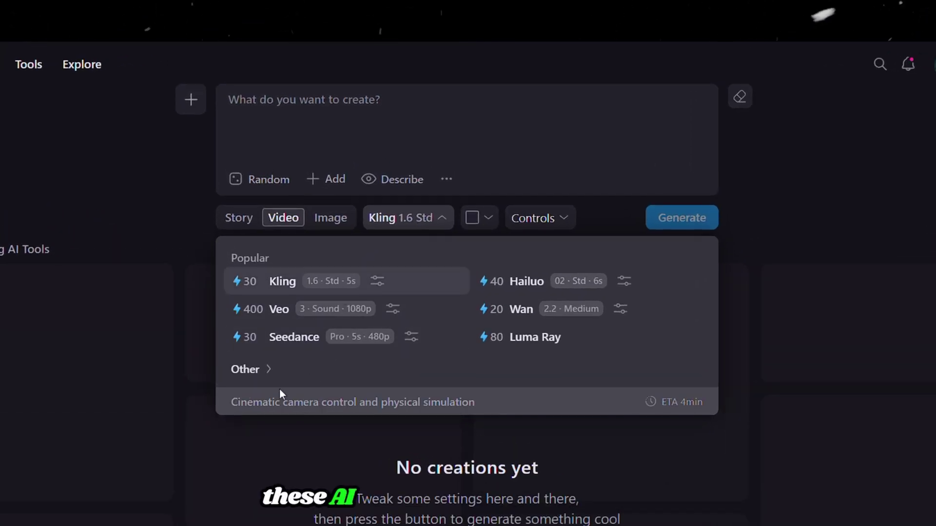
{"action": "left_click", "coordinate": [241, 372]}
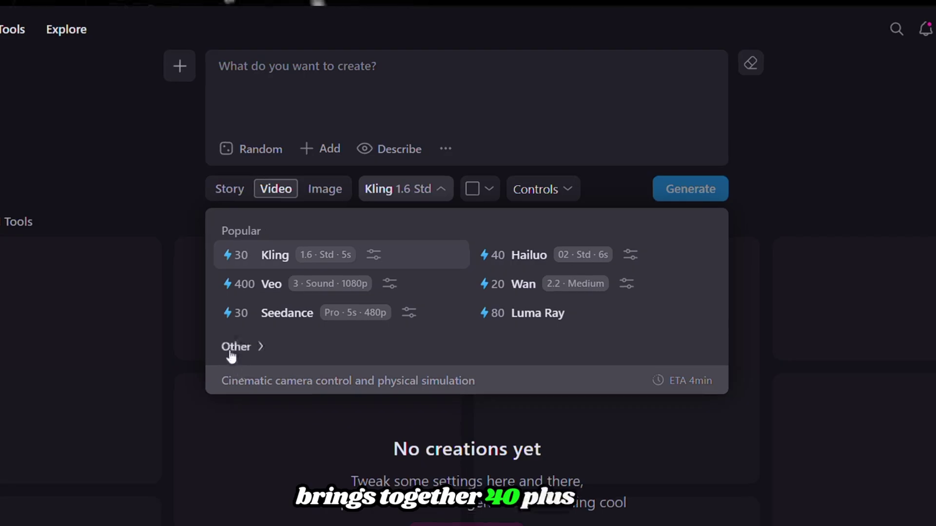
{"action": "left_click", "coordinate": [231, 351]}
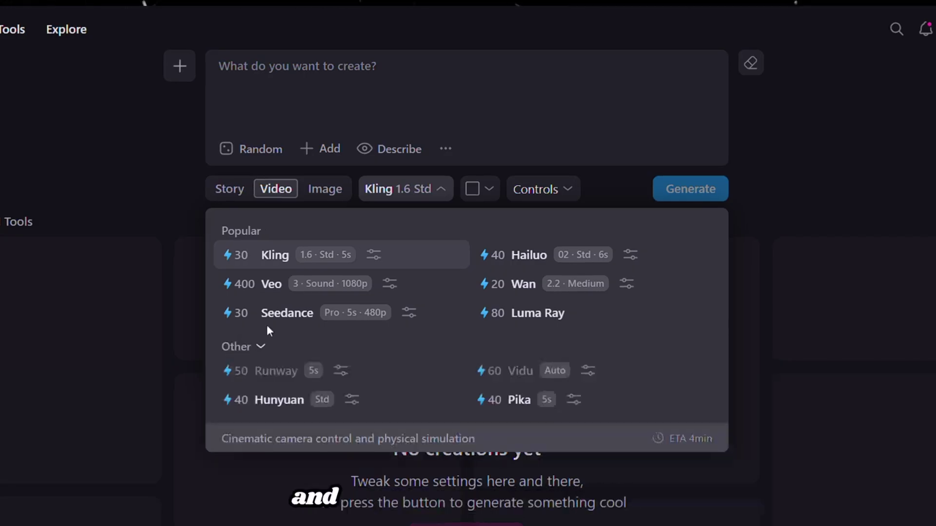
{"action": "left_click", "coordinate": [313, 193]}
{"action": "left_click", "coordinate": [389, 188]}
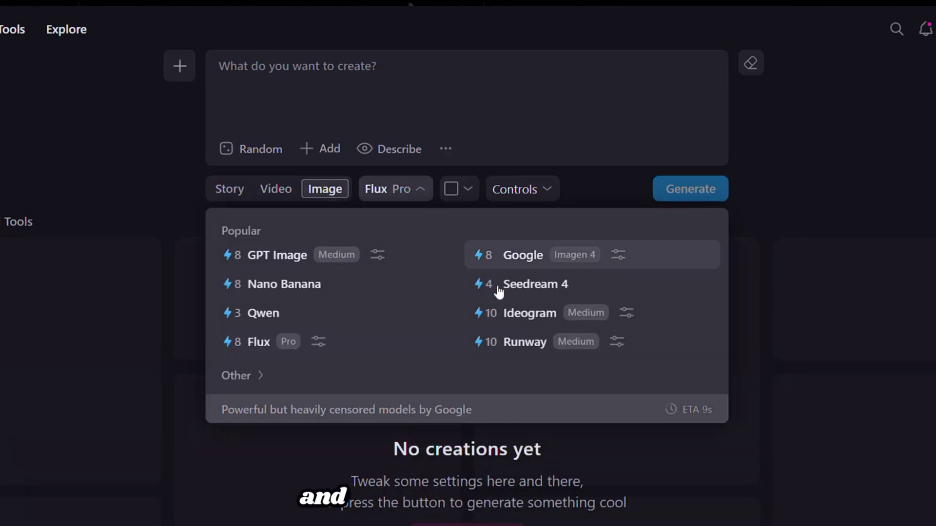
{"action": "left_click", "coordinate": [260, 376]}
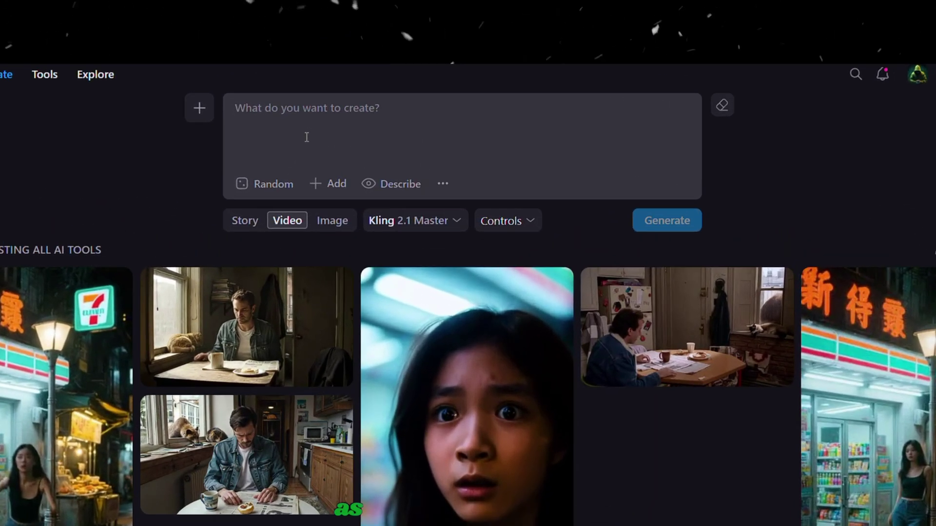
Step: Generate the kitchen-scene prompt with Wan 2.2 High at 16:9, then view its details
{"action": "type", "text": "A man in a denim jacket is sitting at a small kitchen table inside a messy New York apartment. The table has old newspapers, an empty coffee mug, and a half eaten bagel on it. There’s a cat sleeping on the windowsill, and outside the window, you can see a bear. His roommate walks in wearing a bathrobe and sunglasses."}
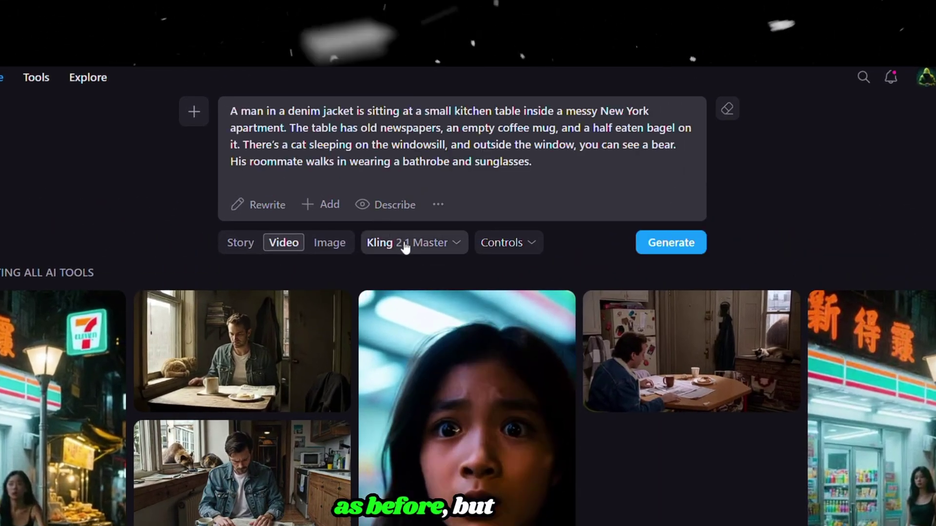
{"action": "left_click", "coordinate": [406, 248]}
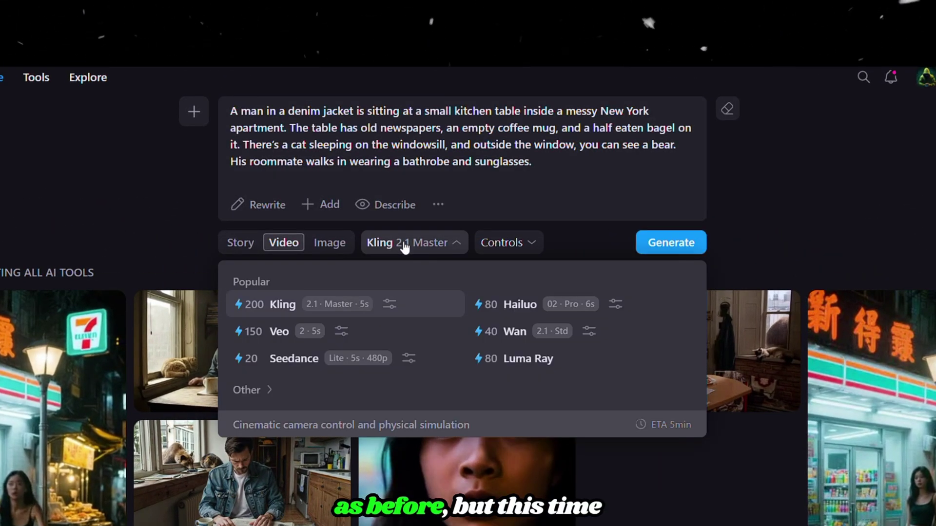
{"action": "left_click", "coordinate": [512, 330]}
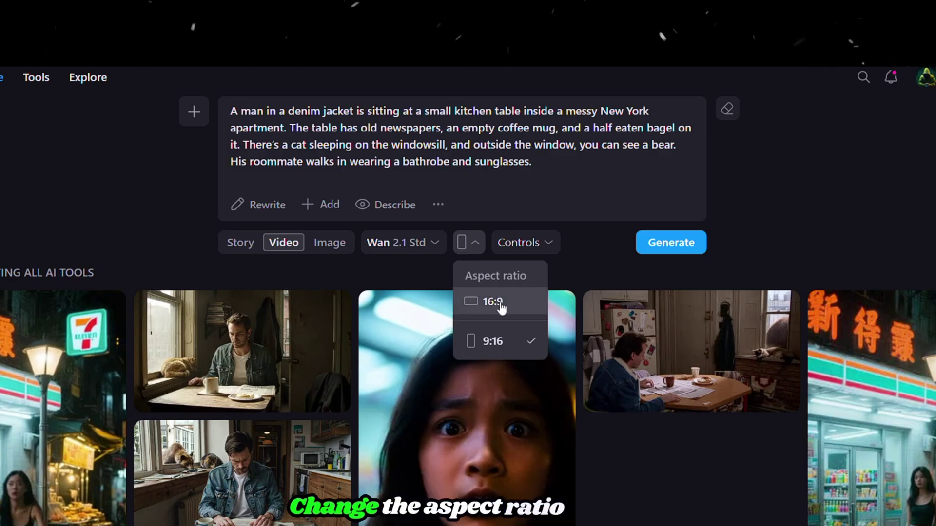
{"action": "left_click", "coordinate": [501, 307]}
{"action": "left_click", "coordinate": [520, 251]}
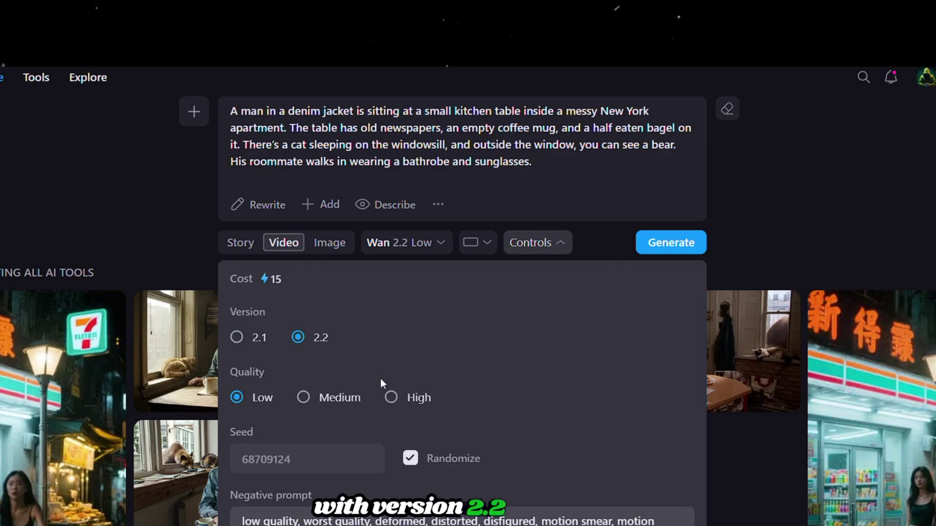
{"action": "left_click", "coordinate": [586, 240]}
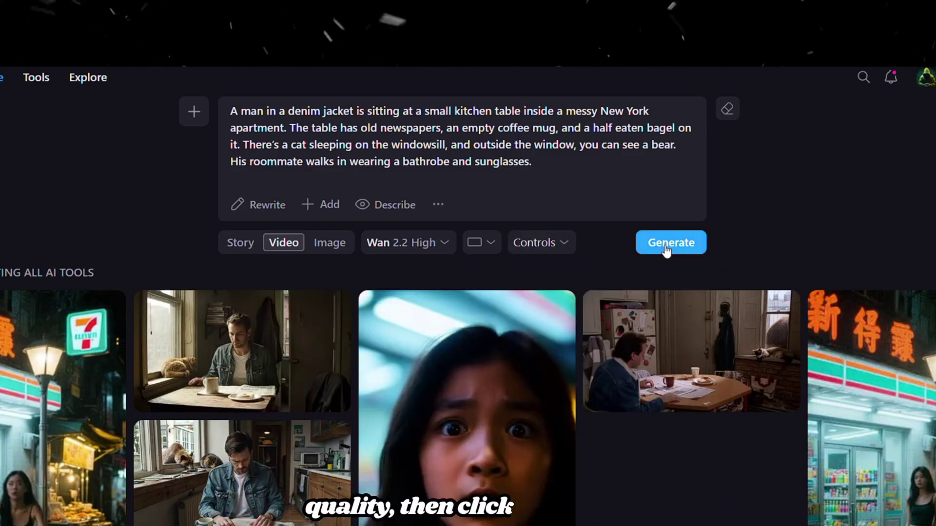
{"action": "left_click", "coordinate": [667, 250]}
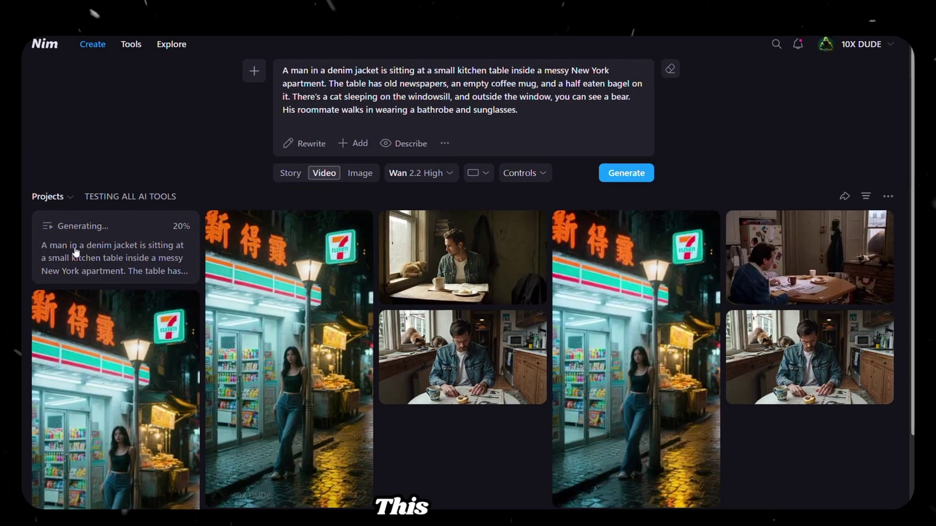
{"action": "left_click", "coordinate": [59, 302]}
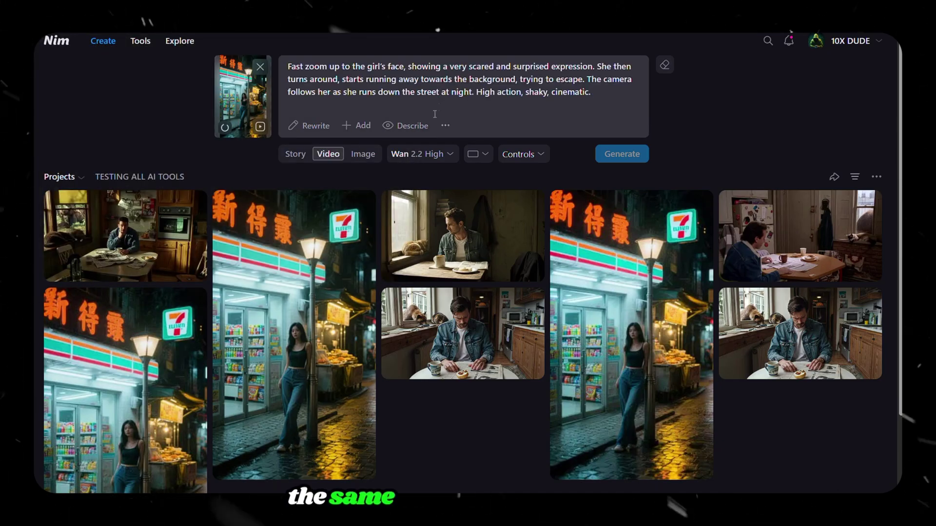
Step: Generate a portrait 9:16 Wan clip from the attached convenience-store image
{"action": "left_click", "coordinate": [442, 154]}
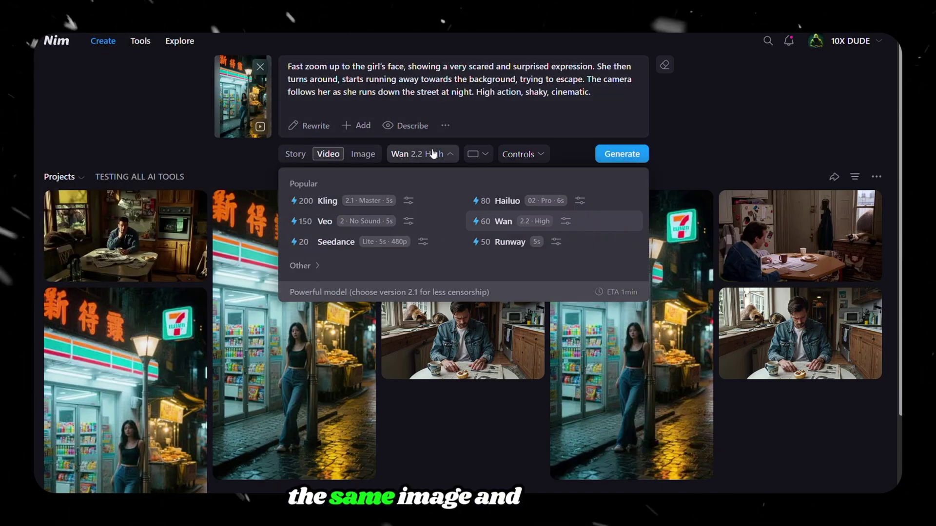
{"action": "left_click", "coordinate": [540, 154]}
{"action": "left_click", "coordinate": [476, 155]}
{"action": "left_click", "coordinate": [493, 239]}
{"action": "left_click", "coordinate": [516, 154]}
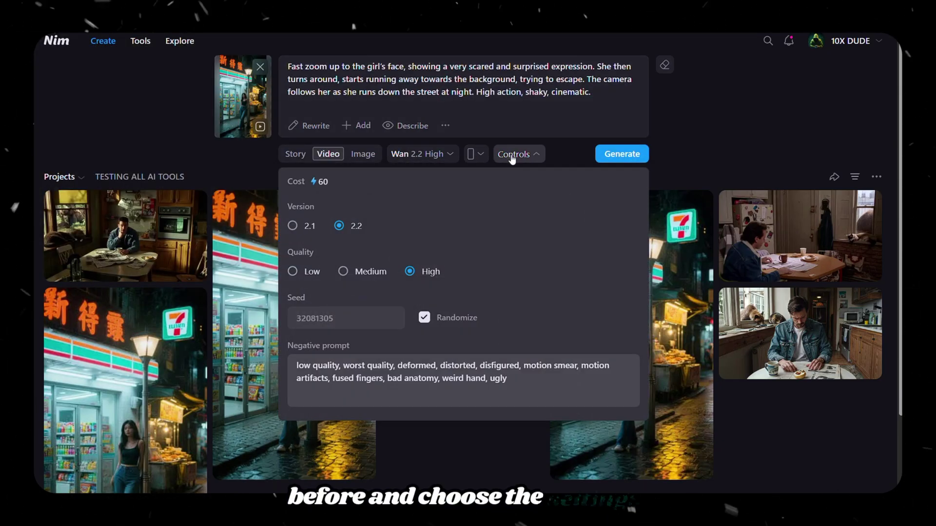
{"action": "left_click", "coordinate": [627, 154]}
{"action": "left_click", "coordinate": [626, 154]}
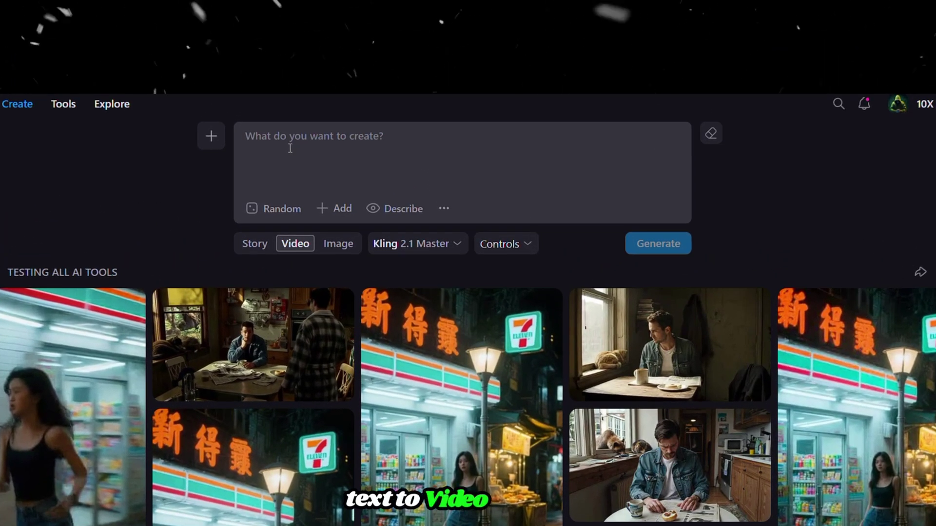
Step: Generate the kitchen-scene prompt with Seedance Pro, keeping 16:9
{"action": "type", "text": "A man in a denim jacket is sitting at a small kitchen table inside a messy New York apartment. The table has old newspapers, an empty coffee mug, and a half eaten bagel on it. There’s a cat sleeping on the windowsill, and outside the window, you can see a bear. His roommate walks in wearing a bathrobe and sunglasses."}
{"action": "left_click", "coordinate": [416, 246]}
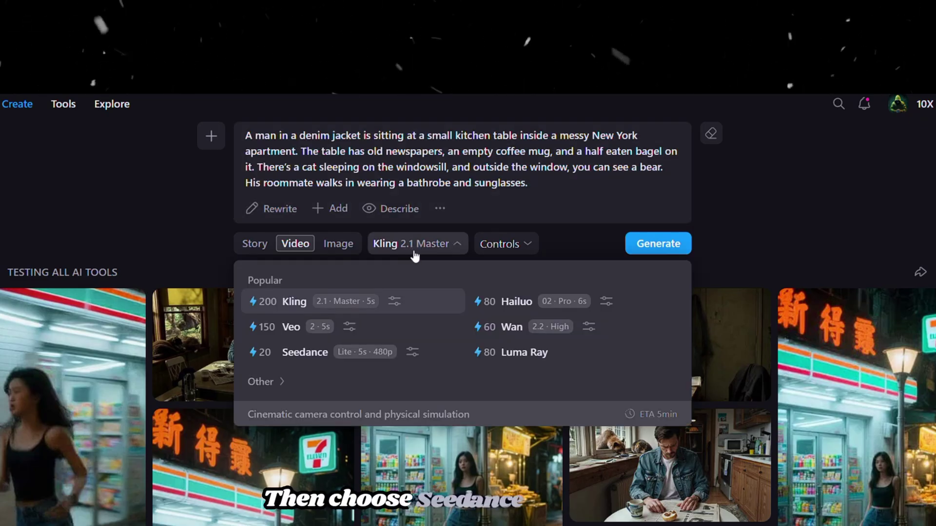
{"action": "left_click", "coordinate": [312, 351]}
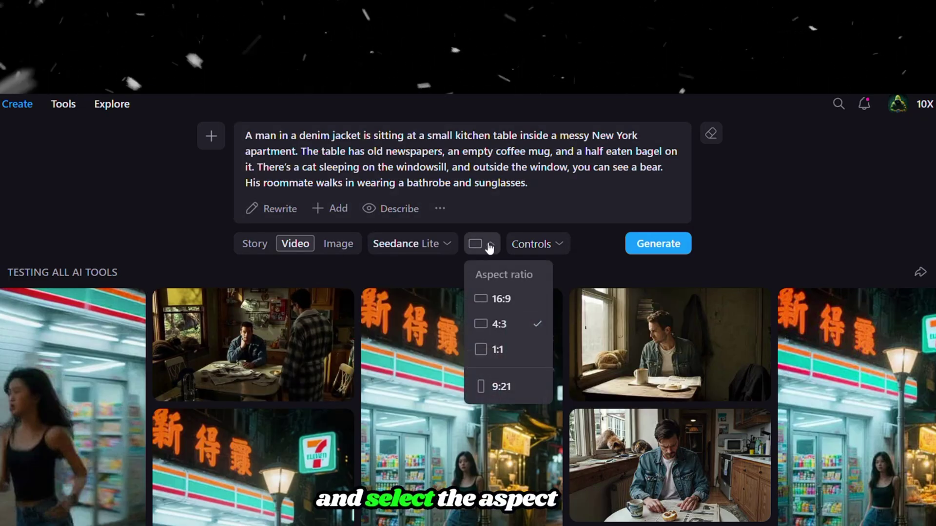
{"action": "left_click", "coordinate": [490, 310]}
{"action": "left_click", "coordinate": [543, 244]}
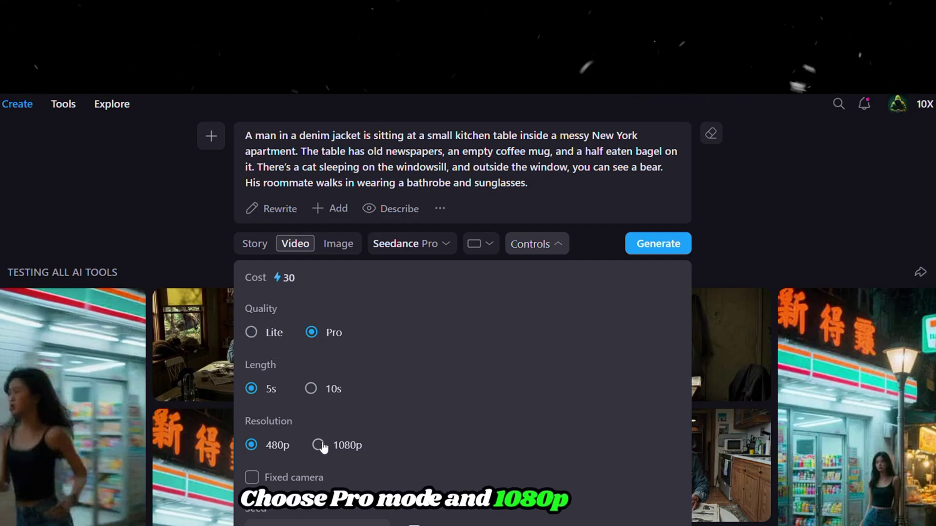
{"action": "left_click", "coordinate": [560, 244]}
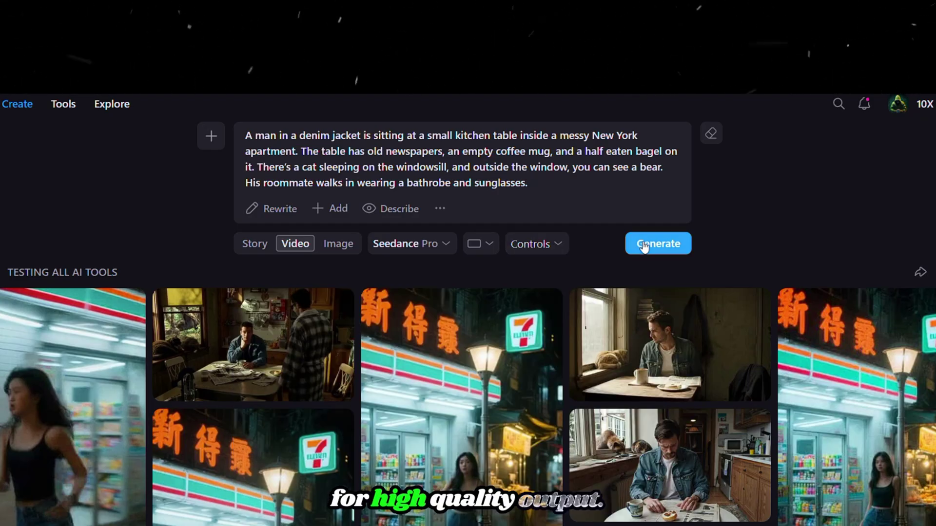
{"action": "left_click", "coordinate": [648, 242]}
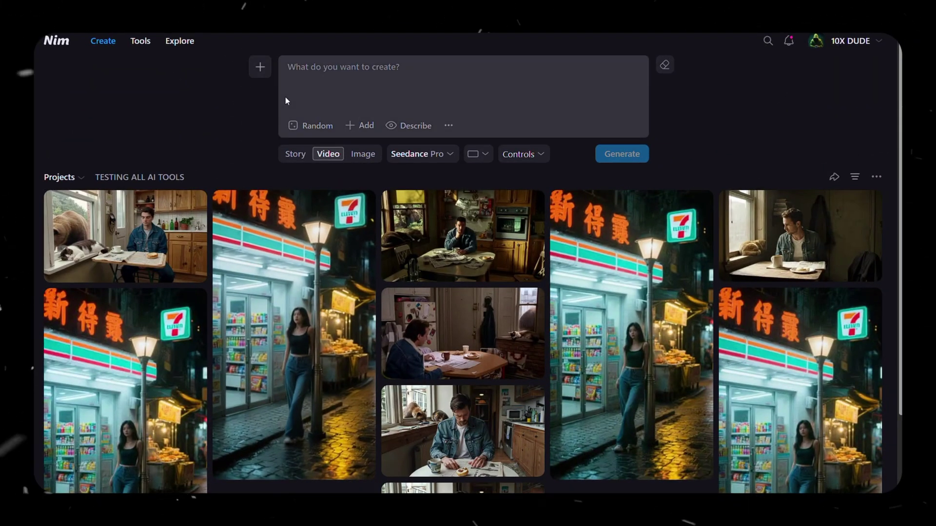
Step: Attach the convenience-store image as start frame and generate the Seedance clip
{"action": "double_click", "coordinate": [150, 125]}
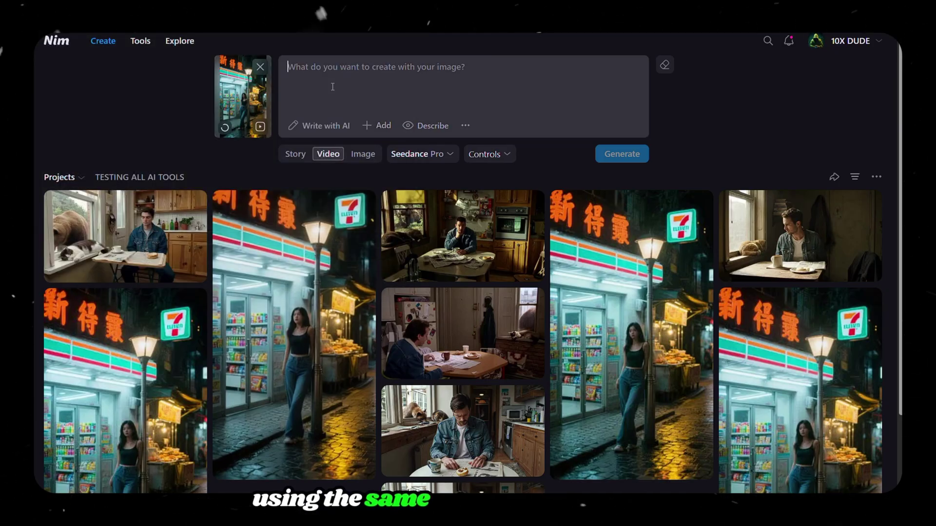
{"action": "left_click", "coordinate": [601, 155]}
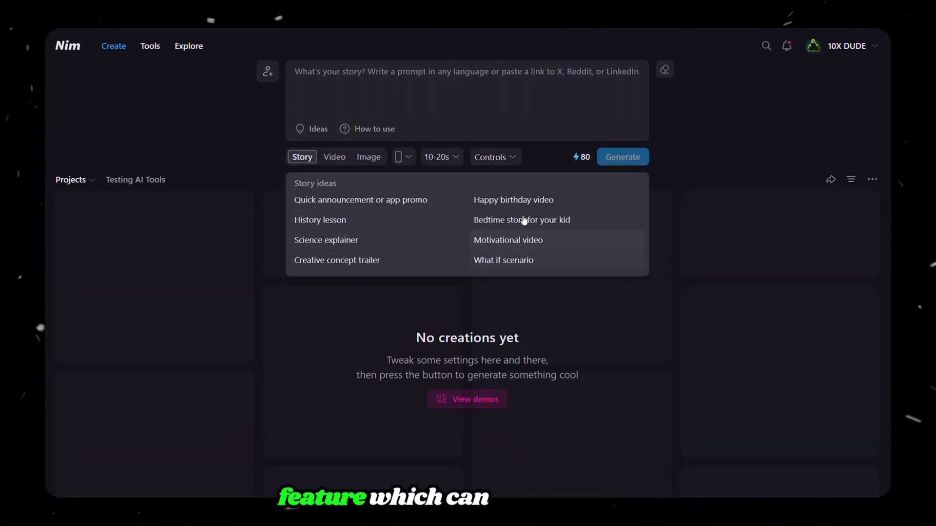
Step: Use the Science explainer story idea at 16:9 and reveal its style, voice and caption settings
{"action": "left_click", "coordinate": [346, 242]}
{"action": "left_click", "coordinate": [404, 156]}
{"action": "left_click", "coordinate": [420, 220]}
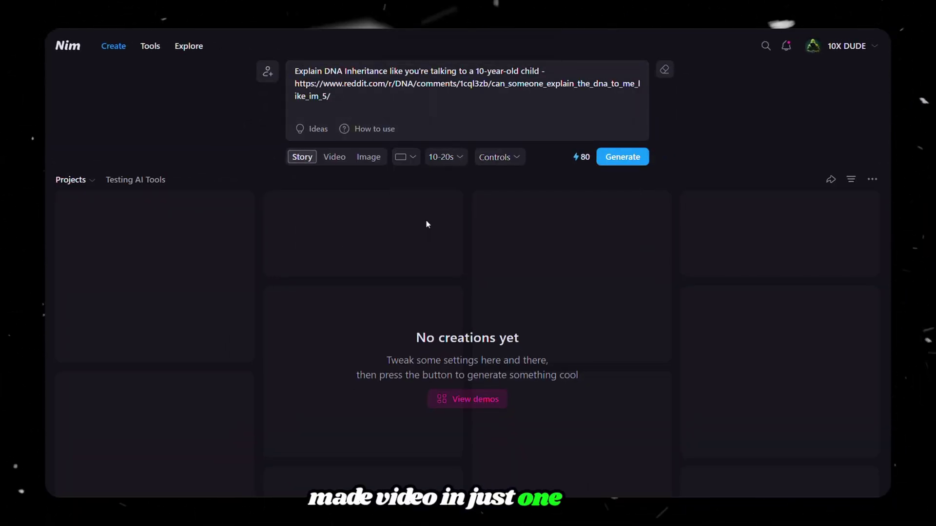
{"action": "left_click", "coordinate": [496, 163]}
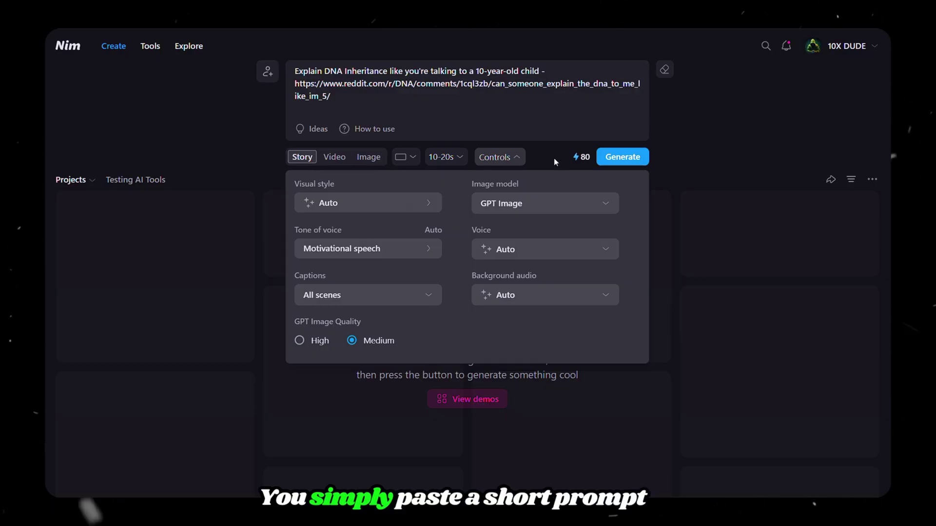
Step: Start generating the DNA inheritance story video
{"action": "left_click", "coordinate": [621, 157]}
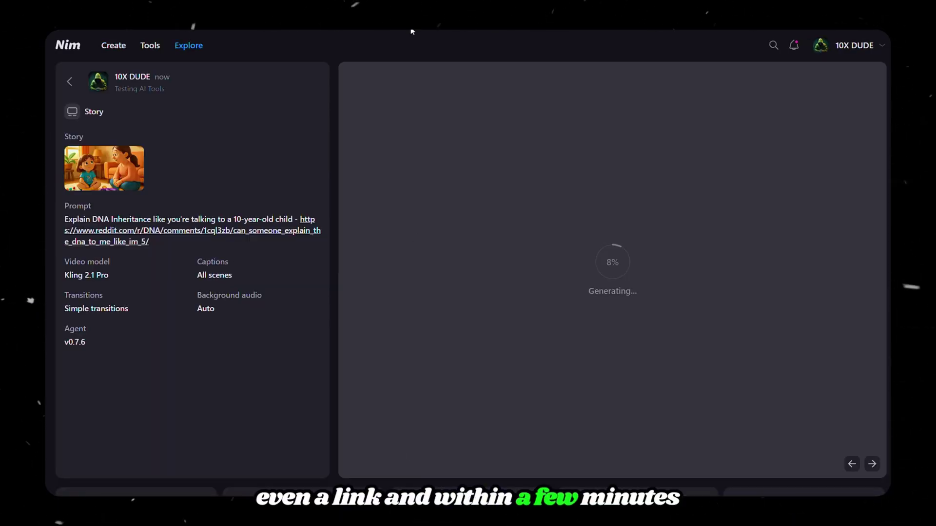